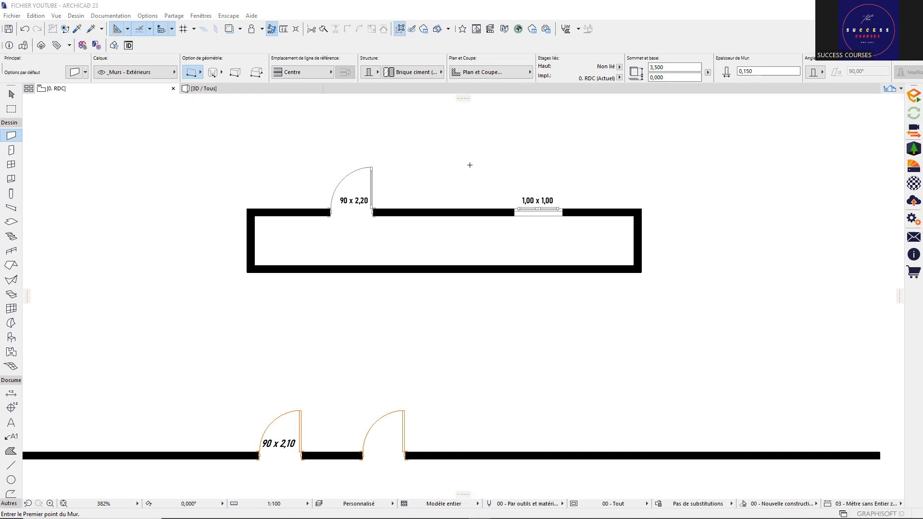
Step: Place a test 90 dimension across the door jambs, below the door
{"action": "scroll", "coordinate": [481, 171], "scroll_direction": "up", "scroll_amount": 3}
{"action": "scroll", "coordinate": [547, 179], "scroll_direction": "down", "scroll_amount": 2}
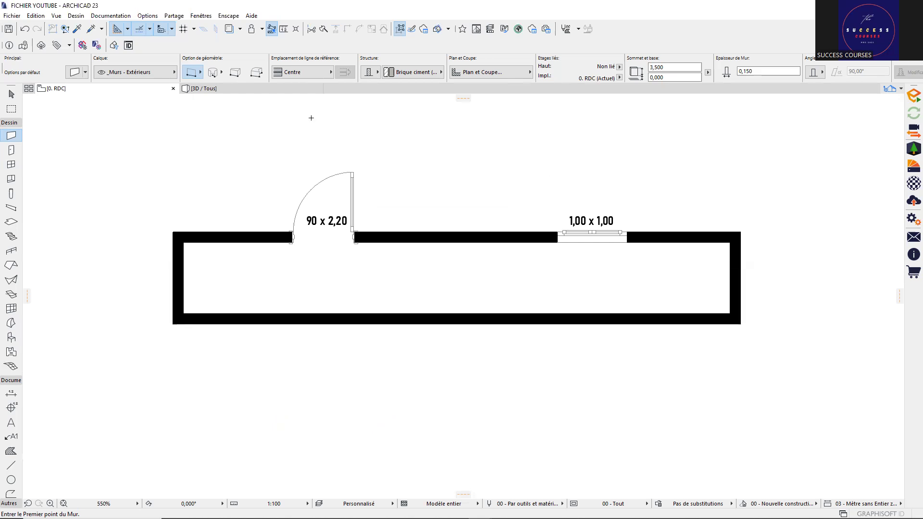
{"action": "scroll", "coordinate": [339, 166], "scroll_direction": "up", "scroll_amount": 1}
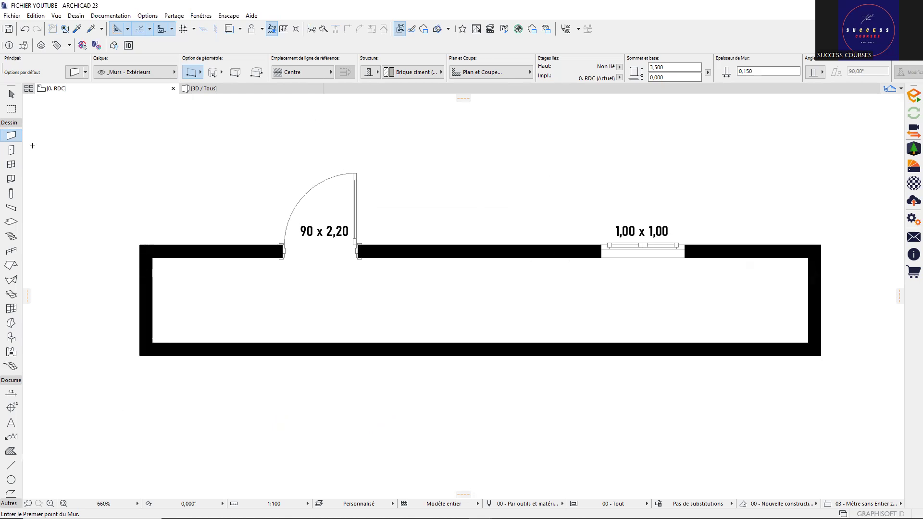
{"action": "left_click", "coordinate": [11, 394]}
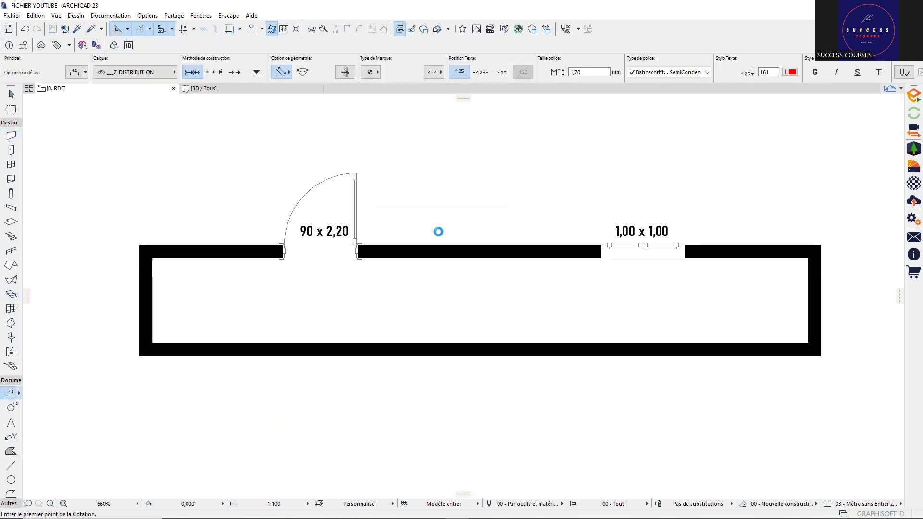
{"action": "left_click", "coordinate": [281, 257]}
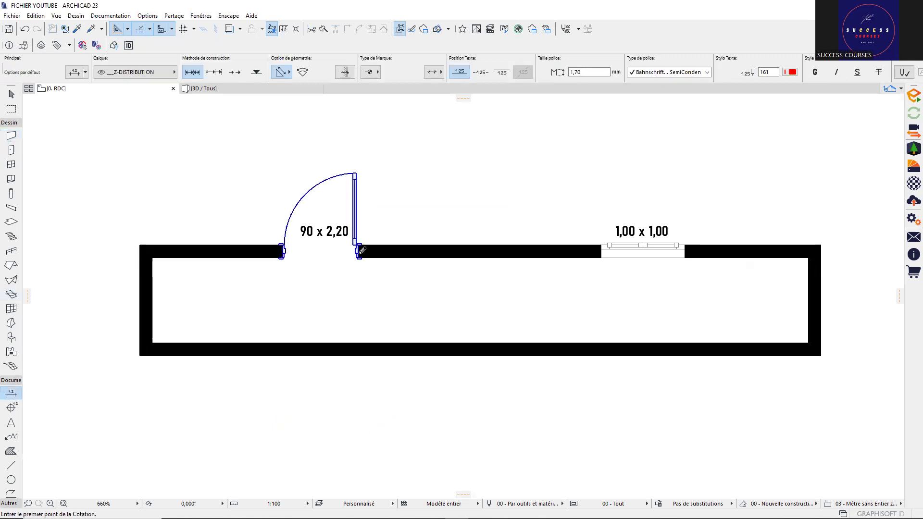
{"action": "left_click", "coordinate": [358, 254]}
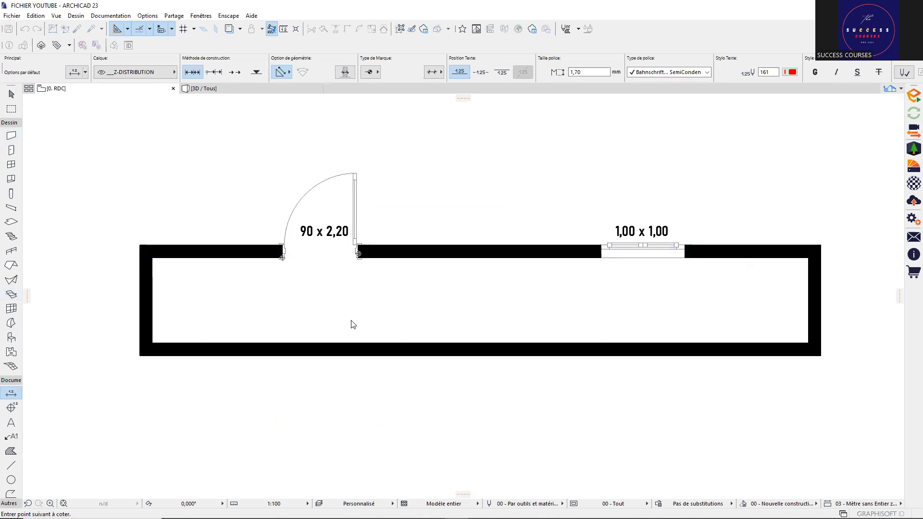
{"action": "right_click", "coordinate": [323, 284]}
{"action": "key", "text": "Return"}
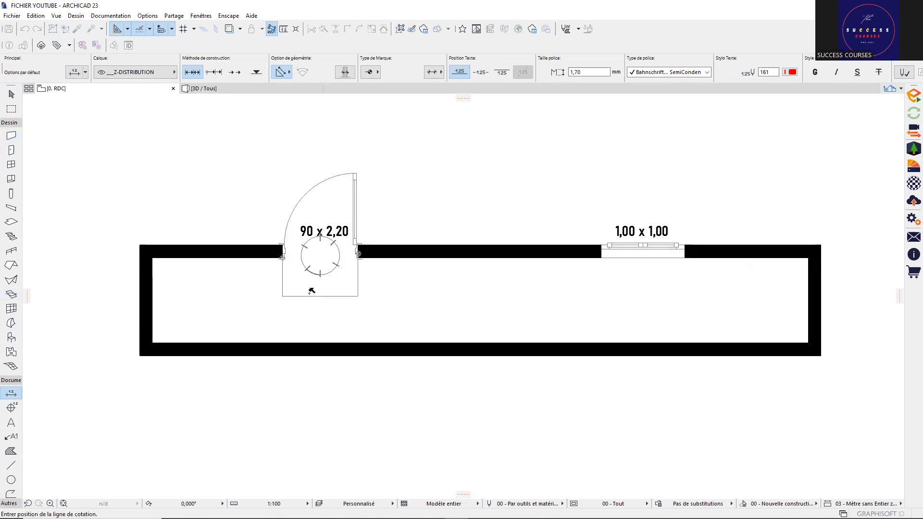
{"action": "left_click", "coordinate": [313, 290]}
Step: Delete the 90 test dimension
{"action": "scroll", "coordinate": [335, 298], "scroll_direction": "down", "scroll_amount": 1}
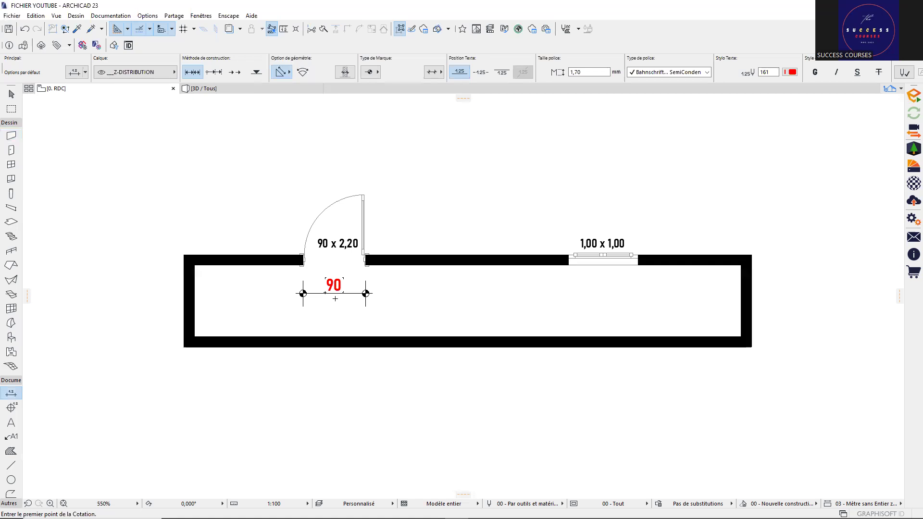
{"action": "scroll", "coordinate": [335, 298], "scroll_direction": "up", "scroll_amount": 1}
{"action": "scroll", "coordinate": [355, 296], "scroll_direction": "up", "scroll_amount": 1}
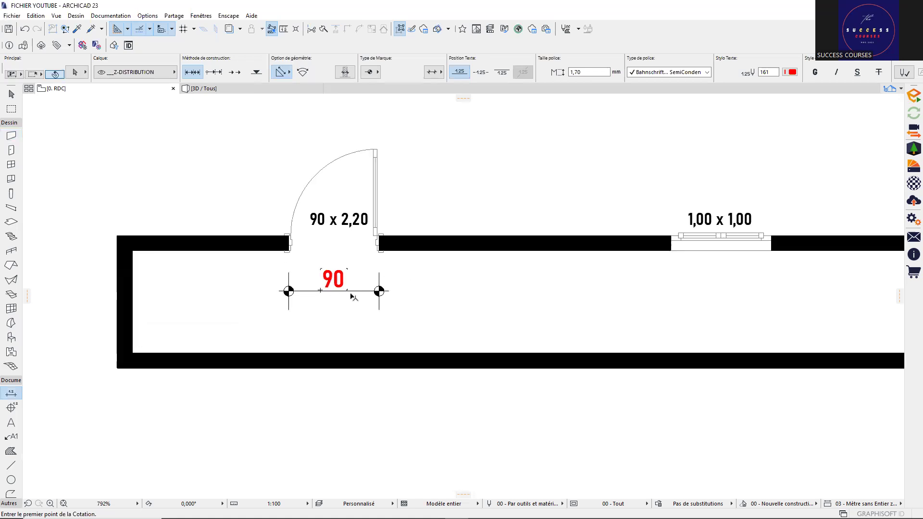
{"action": "left_click", "coordinate": [364, 292], "text": "shift"}
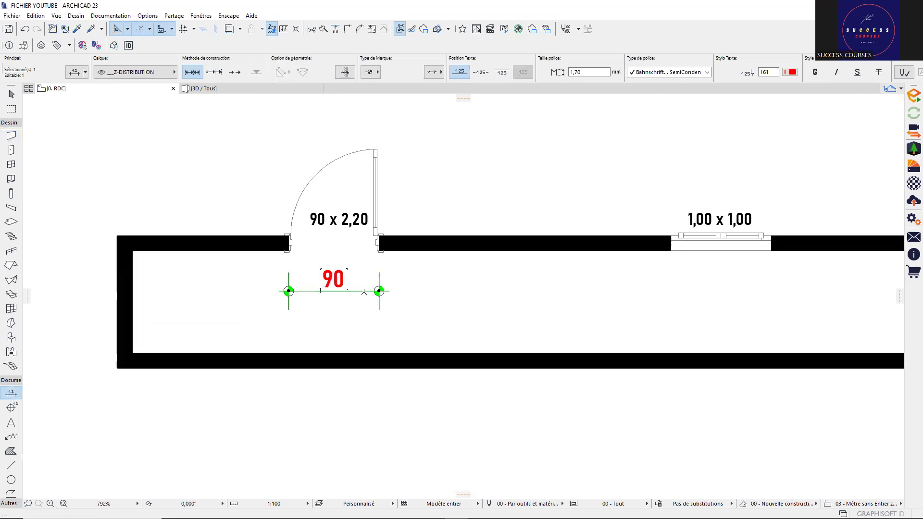
{"action": "key", "text": "Delete"}
Step: Dimension the opening corner to corner, placing a 90 / 2,20 marker below the door
{"action": "scroll", "coordinate": [308, 237], "scroll_direction": "up", "scroll_amount": 3}
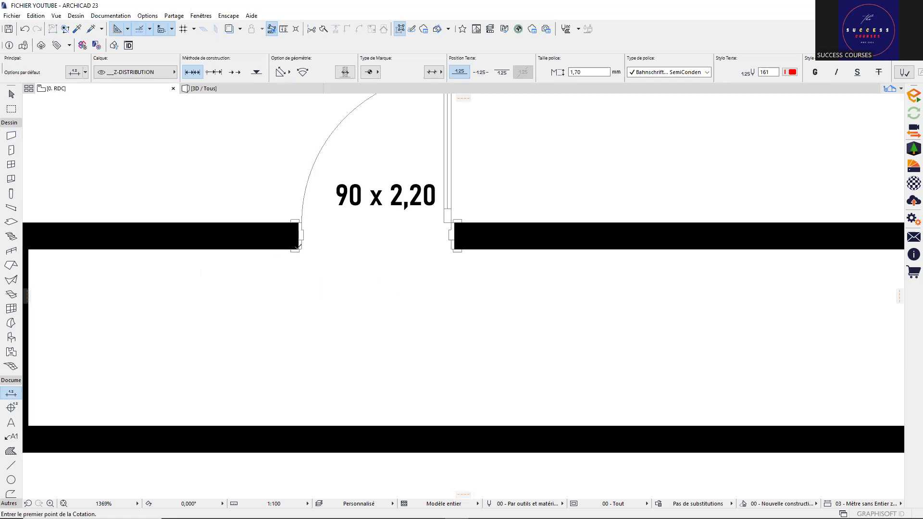
{"action": "left_click", "coordinate": [298, 249]}
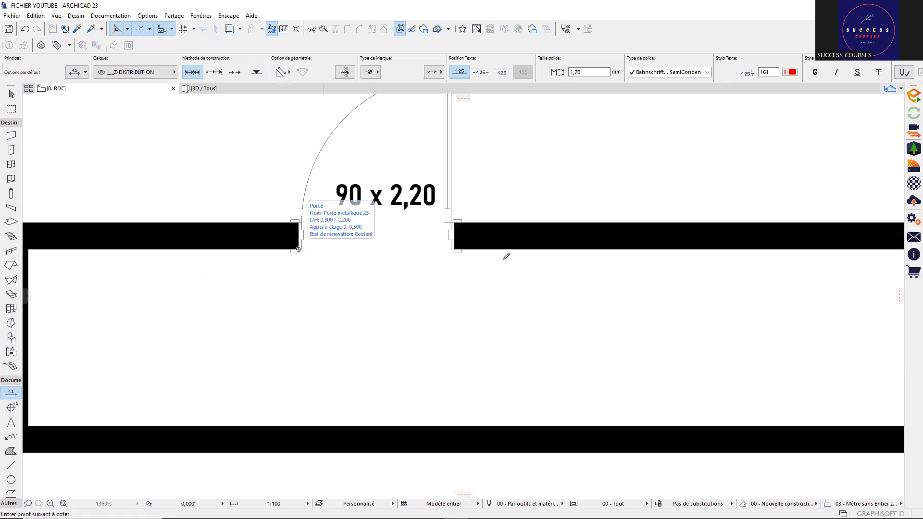
{"action": "left_click", "coordinate": [455, 249]}
{"action": "right_click", "coordinate": [392, 249]}
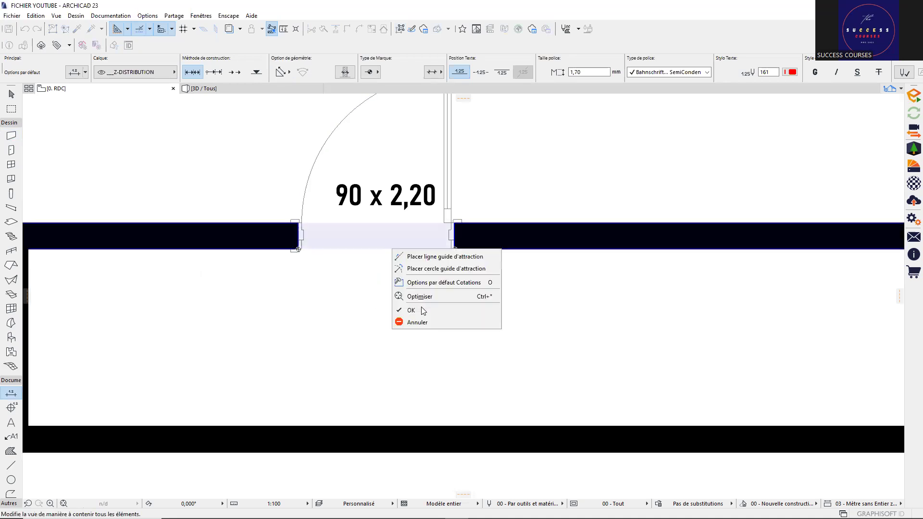
{"action": "left_click", "coordinate": [422, 310]}
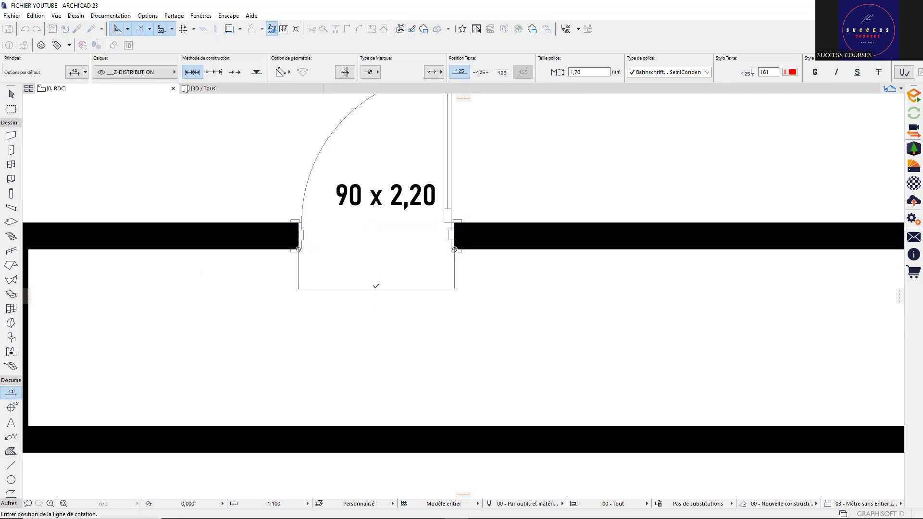
{"action": "left_click", "coordinate": [376, 285]}
Step: Delete the 90 / 2,20 test dimension and shift the plan slightly left and up
{"action": "scroll", "coordinate": [376, 286], "scroll_direction": "down", "scroll_amount": 3}
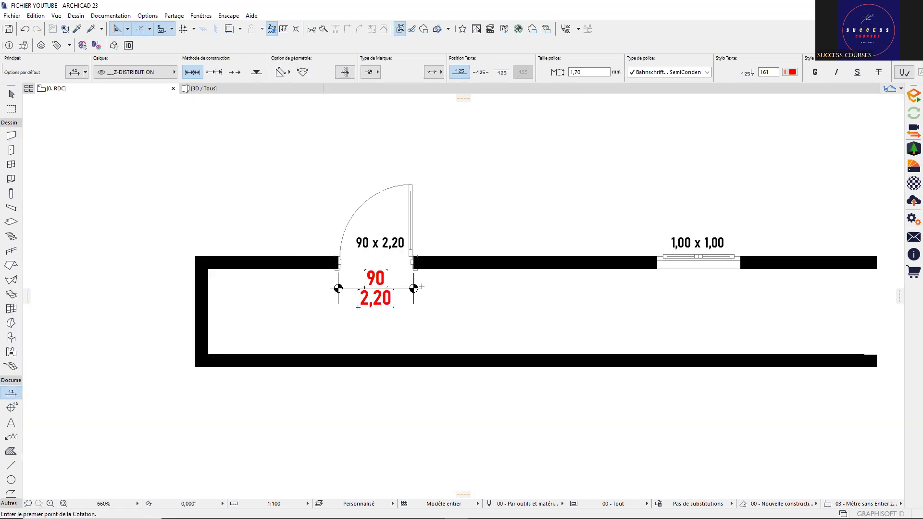
{"action": "scroll", "coordinate": [409, 294], "scroll_direction": "down", "scroll_amount": 2}
{"action": "scroll", "coordinate": [409, 294], "scroll_direction": "down", "scroll_amount": 1}
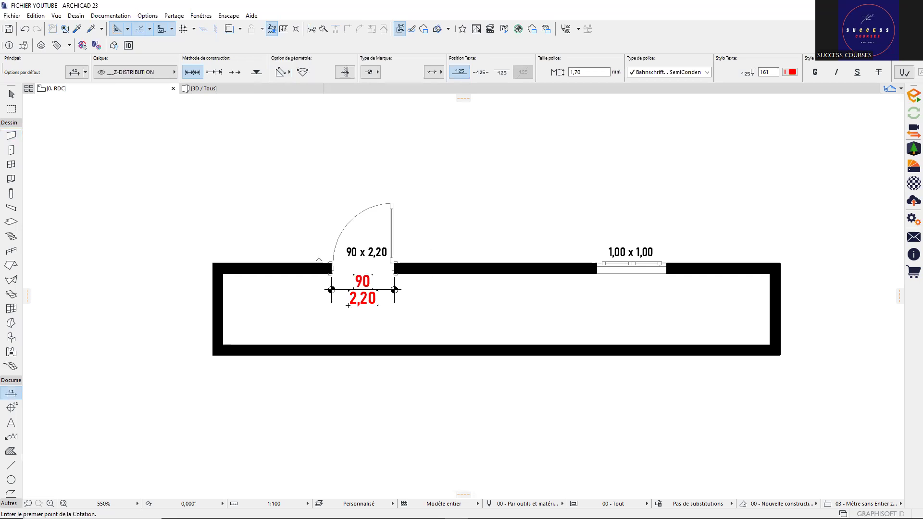
{"action": "scroll", "coordinate": [429, 277], "scroll_direction": "up", "scroll_amount": 2}
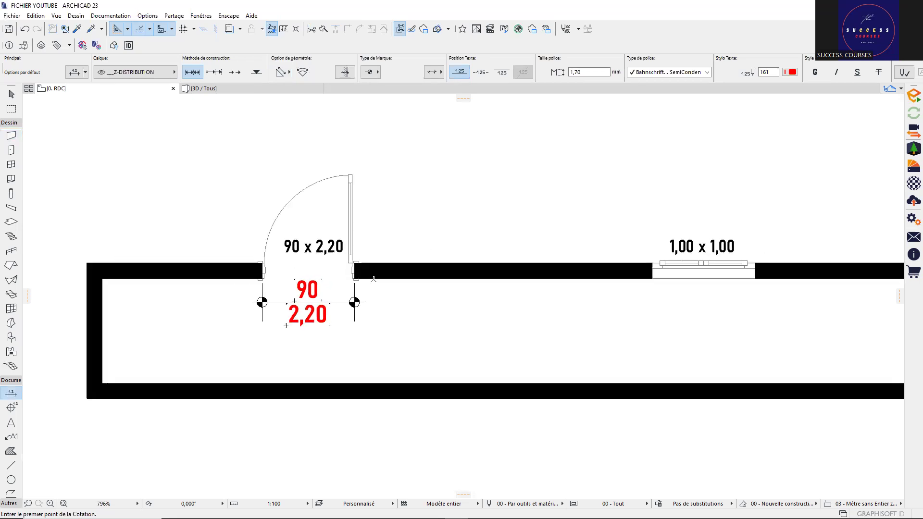
{"action": "scroll", "coordinate": [373, 278], "scroll_direction": "down", "scroll_amount": 2}
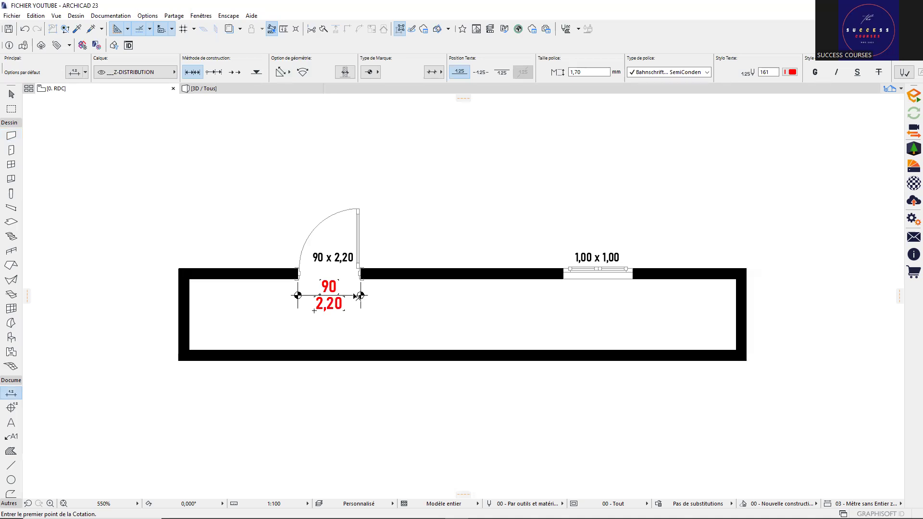
{"action": "left_click", "coordinate": [356, 296], "text": "shift"}
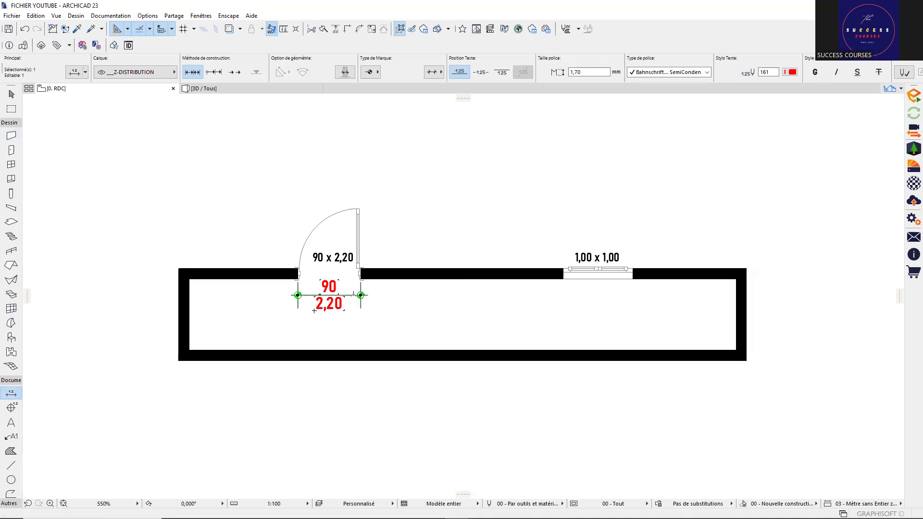
{"action": "key", "text": "Delete"}
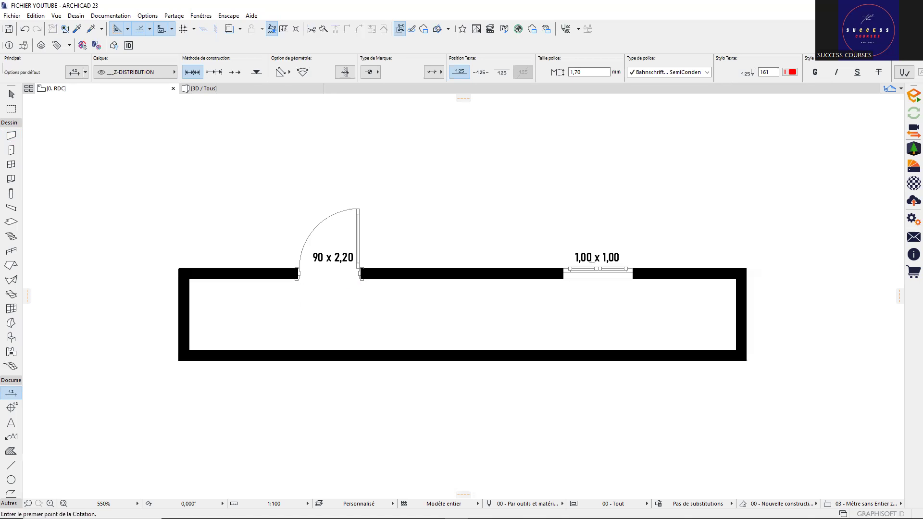
{"action": "middle_click_drag", "start_coordinate": [474, 225], "coordinate": [426, 213]}
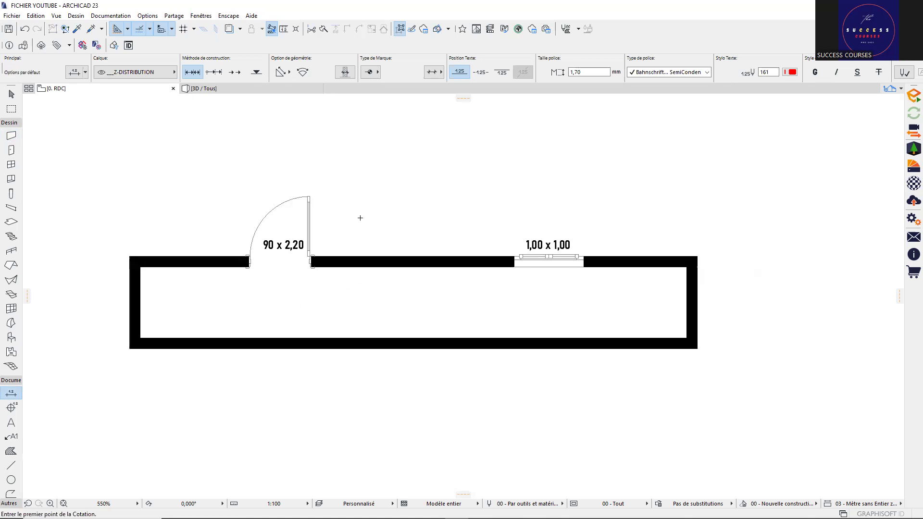
Step: Remove the left door from the lower wall
{"action": "scroll", "coordinate": [307, 217], "scroll_direction": "up", "scroll_amount": 2}
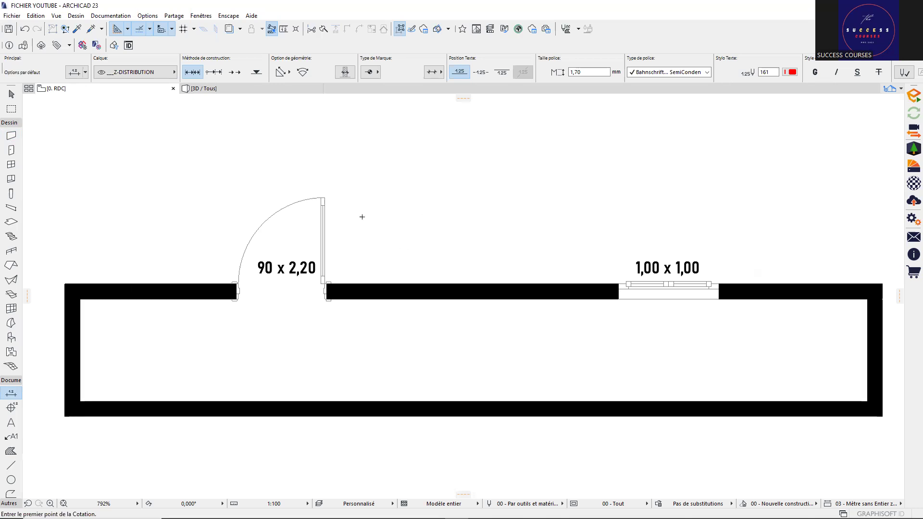
{"action": "scroll", "coordinate": [362, 217], "scroll_direction": "down", "scroll_amount": 3}
{"action": "scroll", "coordinate": [358, 296], "scroll_direction": "down", "scroll_amount": 3, "text": "shift"}
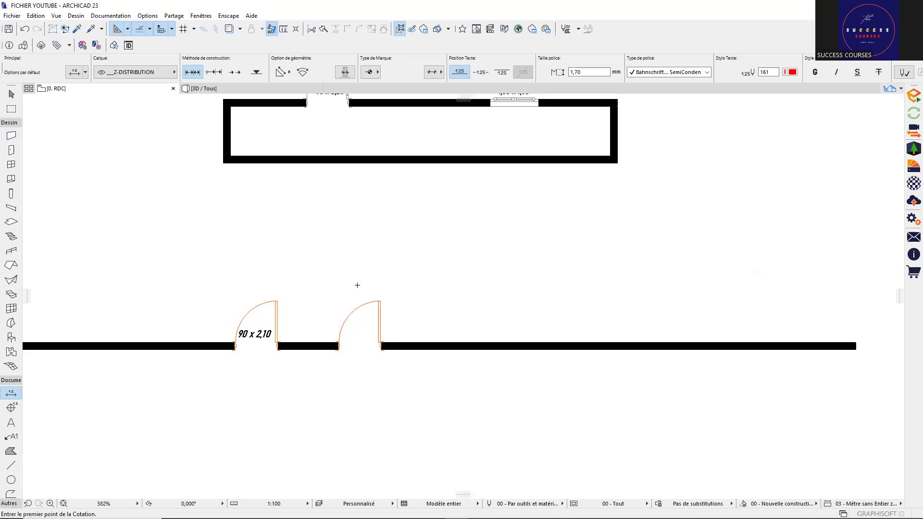
{"action": "scroll", "coordinate": [356, 286], "scroll_direction": "up", "scroll_amount": 1}
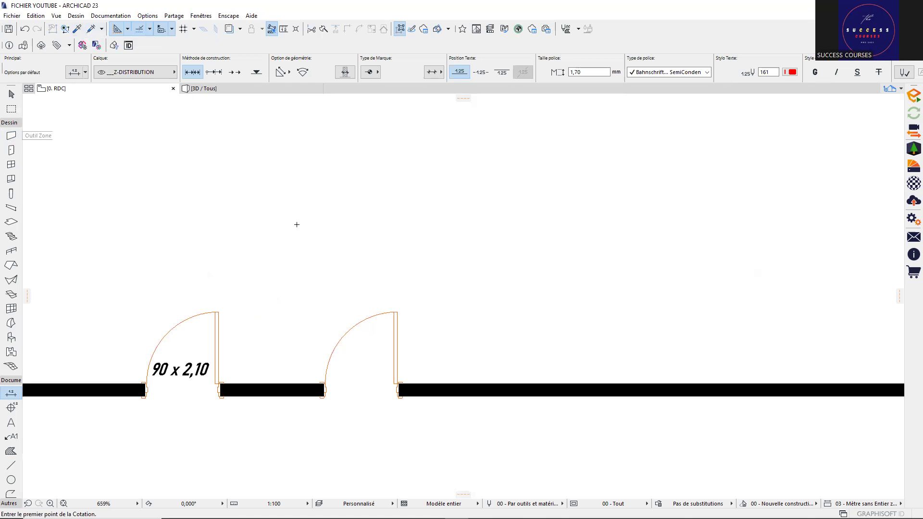
{"action": "scroll", "coordinate": [322, 280], "scroll_direction": "down", "scroll_amount": 3}
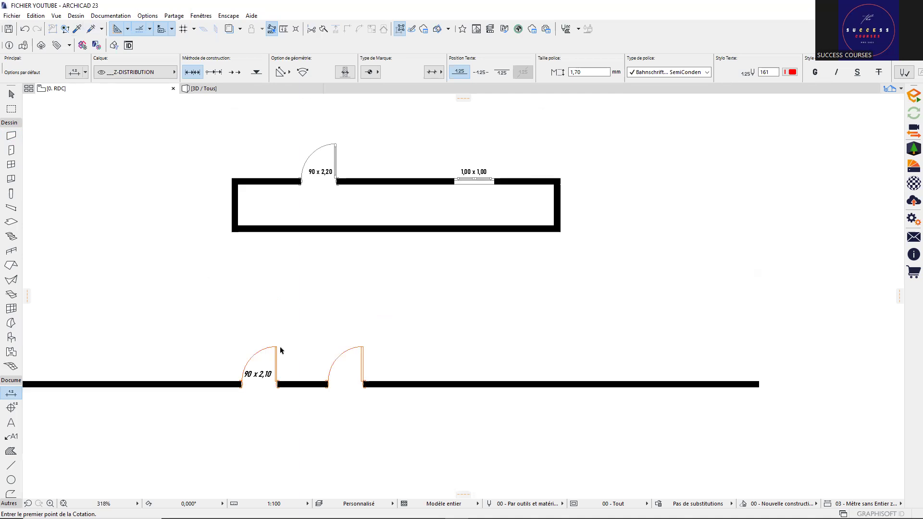
{"action": "left_click", "coordinate": [274, 346]}
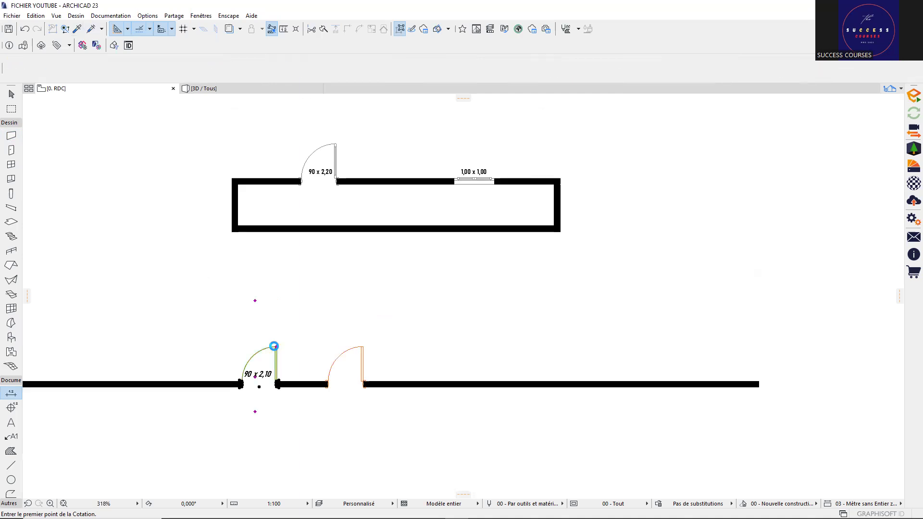
{"action": "left_click", "coordinate": [363, 348]}
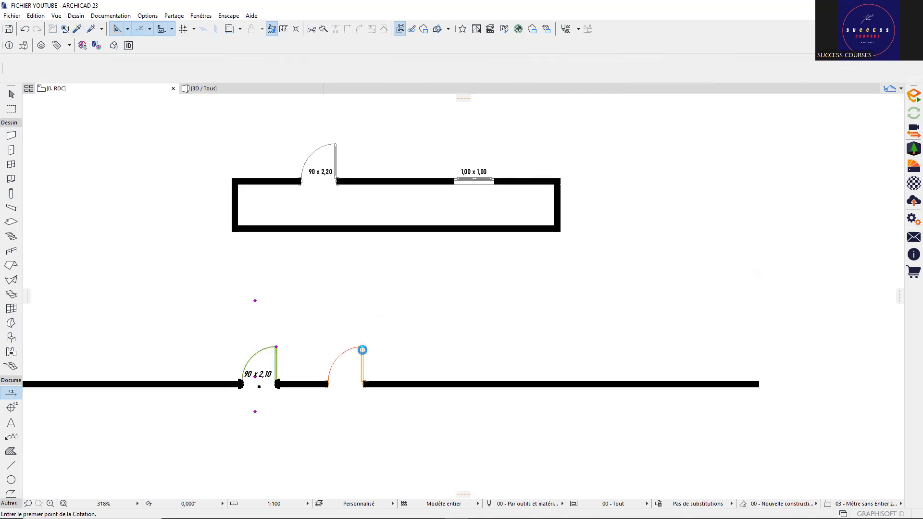
{"action": "left_click", "coordinate": [363, 347]}
{"action": "key", "text": "Escape"}
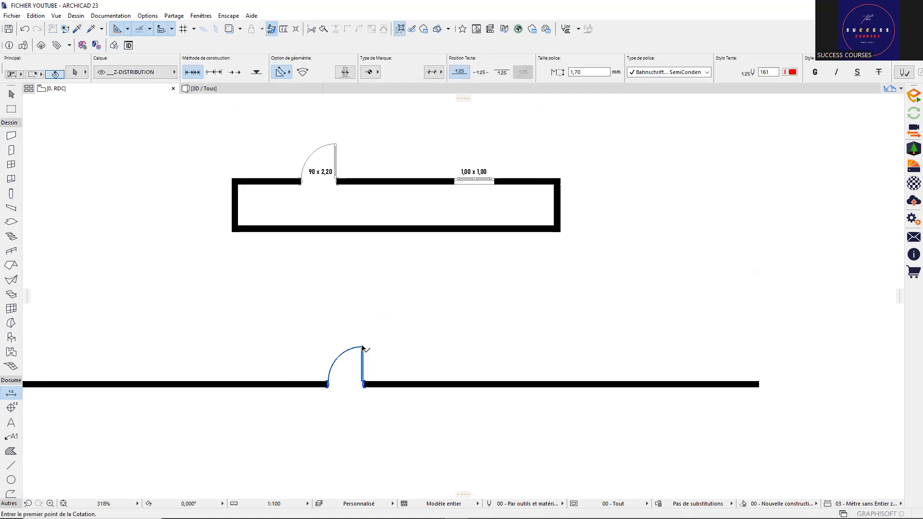
Step: Remove the right door from the lower wall
{"action": "left_click", "coordinate": [363, 346]}
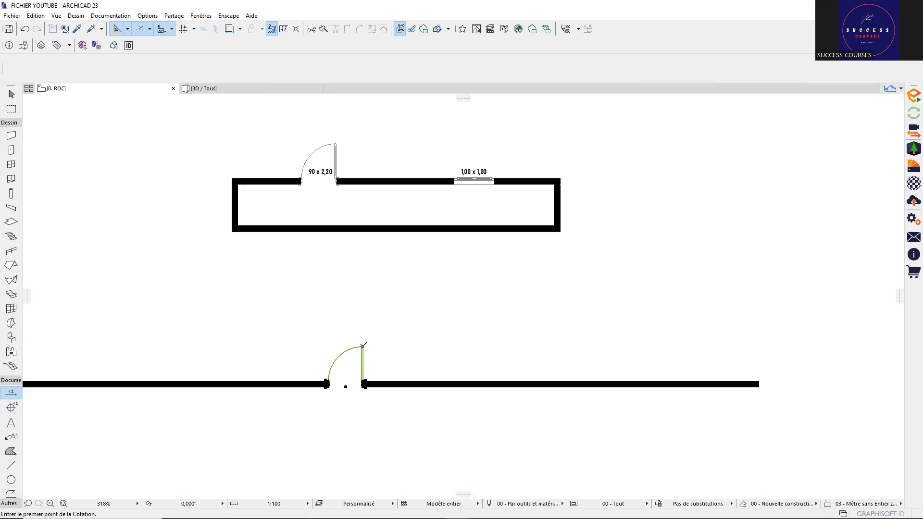
{"action": "left_click", "coordinate": [362, 346]}
{"action": "left_click", "coordinate": [363, 346]}
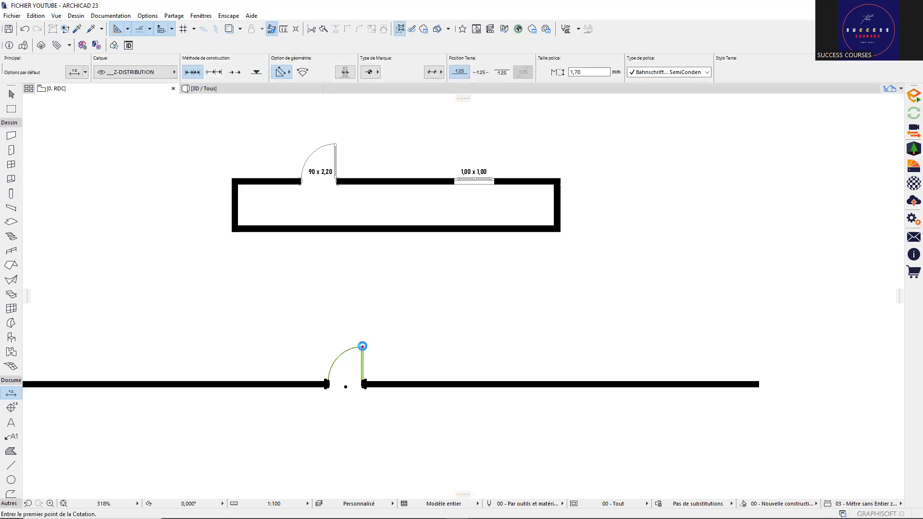
{"action": "left_click", "coordinate": [10, 150]}
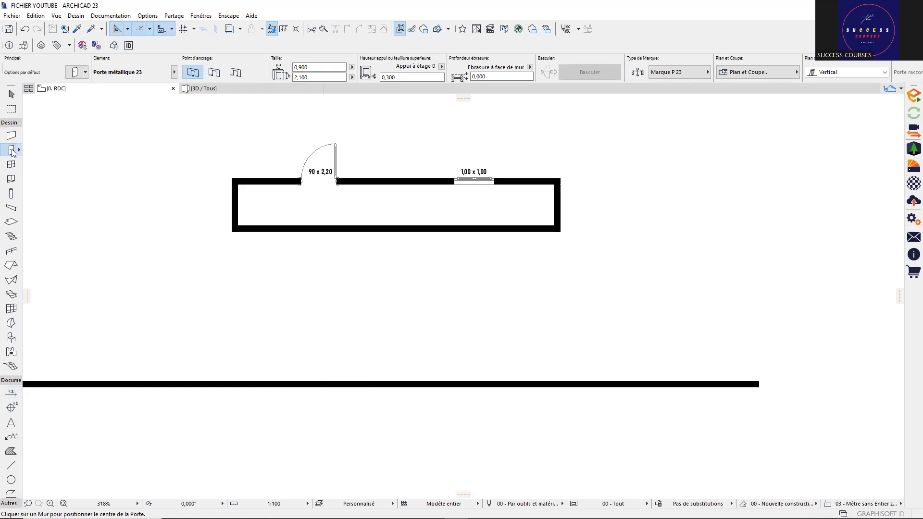
Step: In the door defaults, keep Porte métallique 23 and set Marque de Cotation to Pas de Marque
{"action": "left_click", "coordinate": [11, 150]}
{"action": "double_click", "coordinate": [10, 150]}
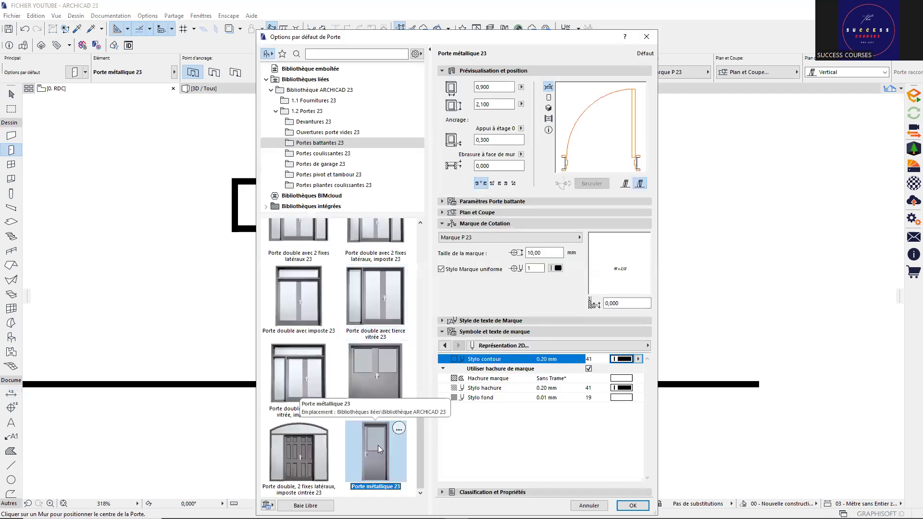
{"action": "left_click", "coordinate": [385, 400]}
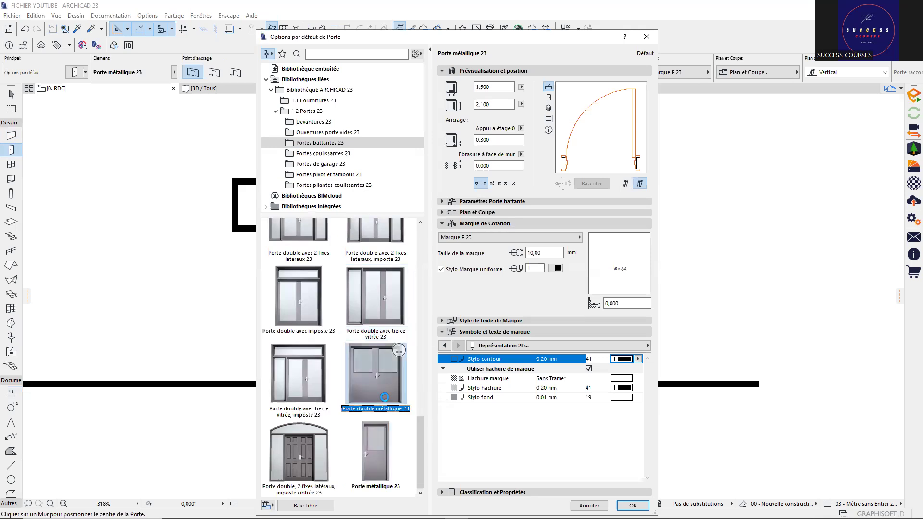
{"action": "left_click", "coordinate": [380, 449]}
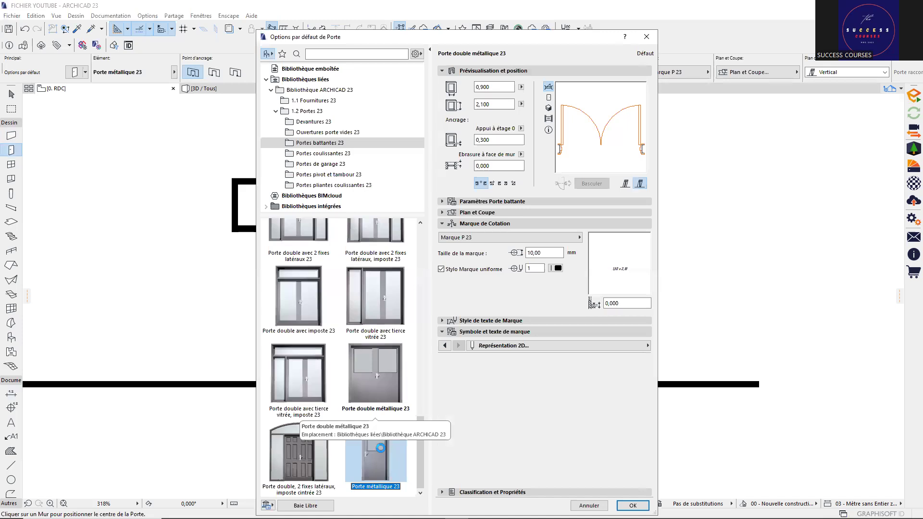
{"action": "left_click", "coordinate": [494, 239]}
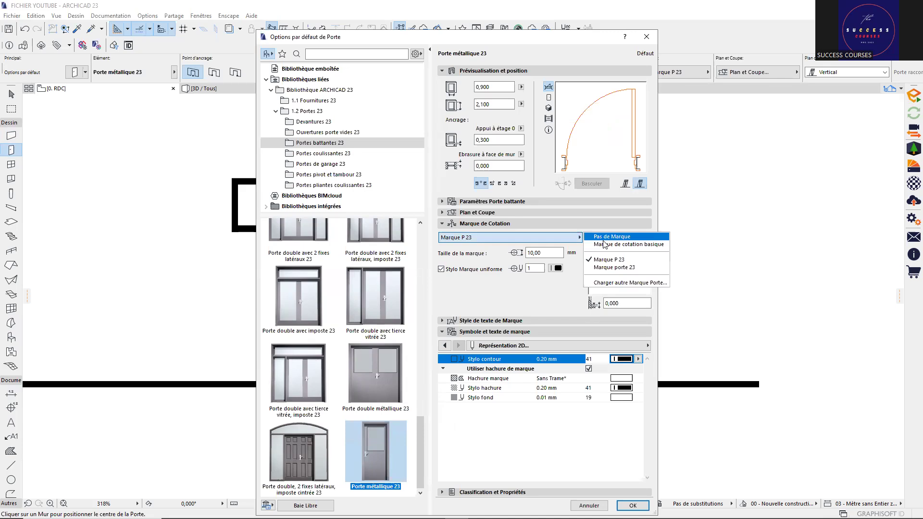
{"action": "key", "text": "Return"}
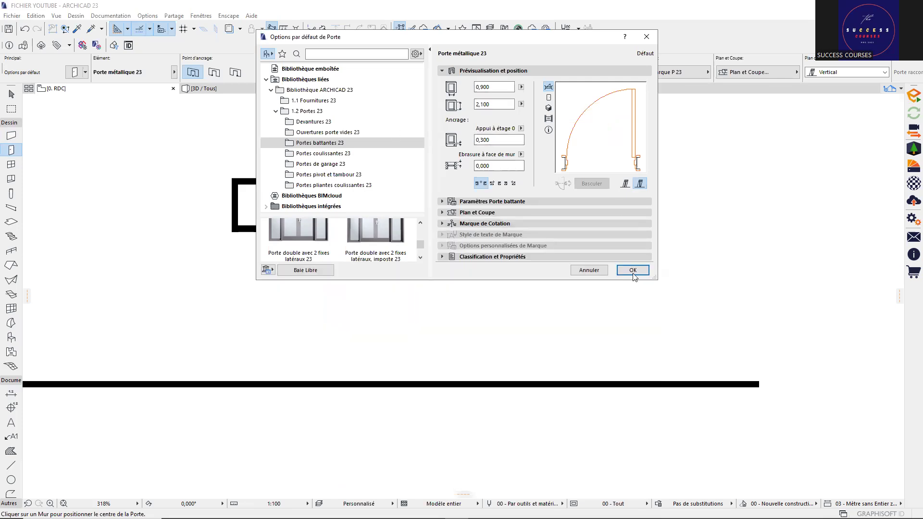
Step: Confirm the door defaults, insert a trial marker-free door on the lower wall, then remove it
{"action": "left_click", "coordinate": [632, 270]}
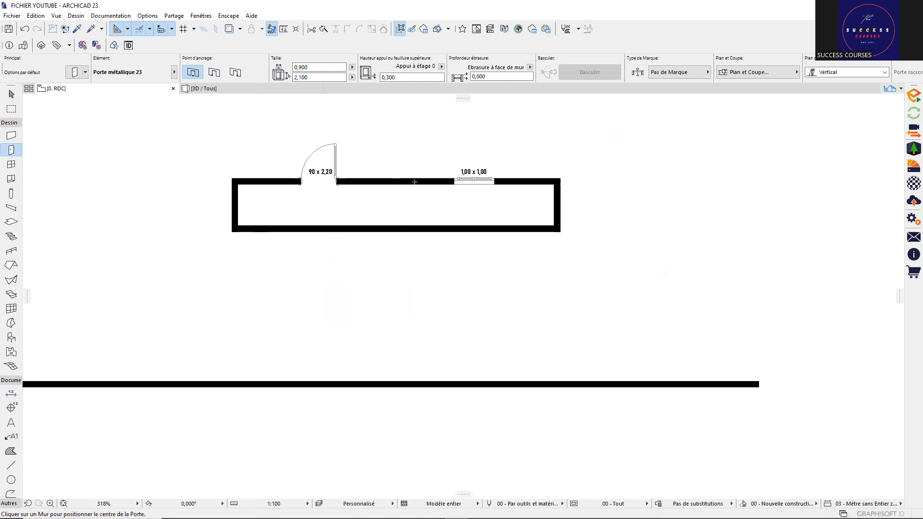
{"action": "left_click", "coordinate": [298, 383]}
{"action": "left_click", "coordinate": [310, 355]}
{"action": "scroll", "coordinate": [289, 380], "scroll_direction": "up", "scroll_amount": 3}
{"action": "scroll", "coordinate": [322, 371], "scroll_direction": "down", "scroll_amount": 3}
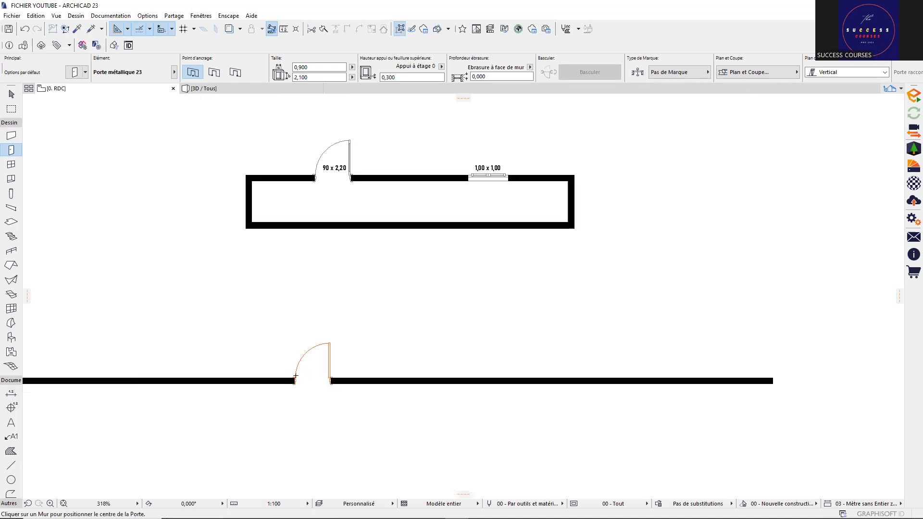
{"action": "scroll", "coordinate": [295, 375], "scroll_direction": "up", "scroll_amount": 3}
{"action": "scroll", "coordinate": [301, 368], "scroll_direction": "down", "scroll_amount": 3}
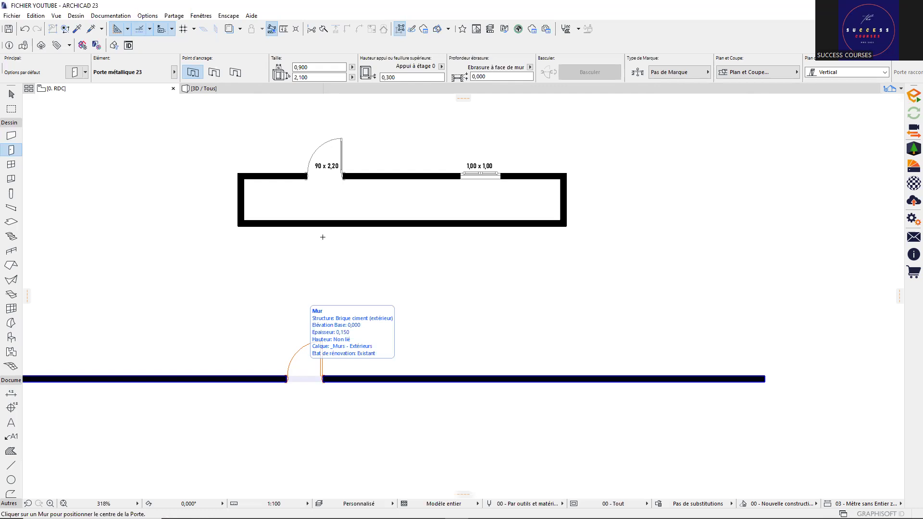
{"action": "scroll", "coordinate": [288, 417], "scroll_direction": "up", "scroll_amount": 2}
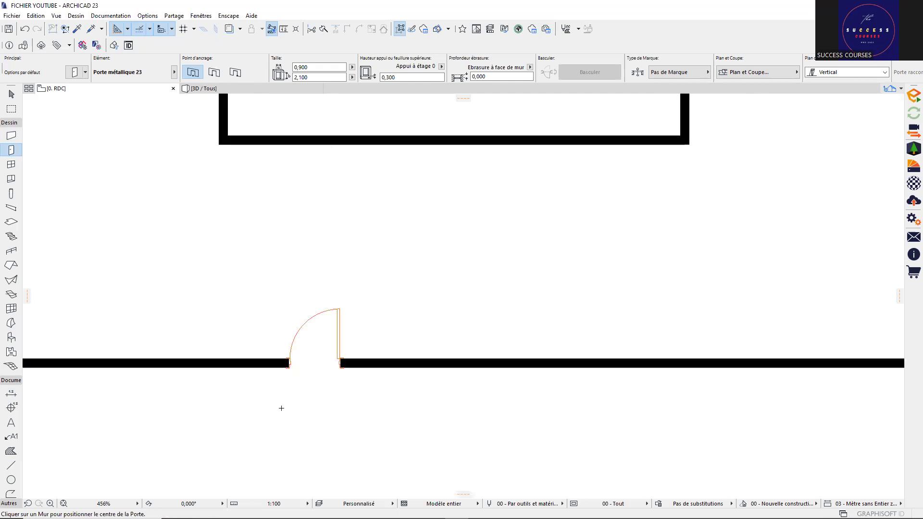
{"action": "scroll", "coordinate": [281, 408], "scroll_direction": "down", "scroll_amount": 2}
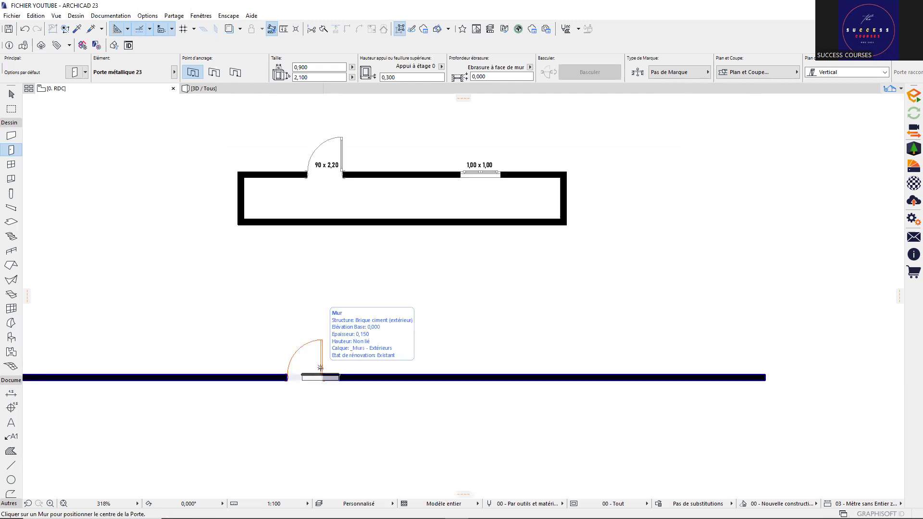
{"action": "left_click", "coordinate": [321, 341]}
{"action": "left_click", "coordinate": [322, 340]}
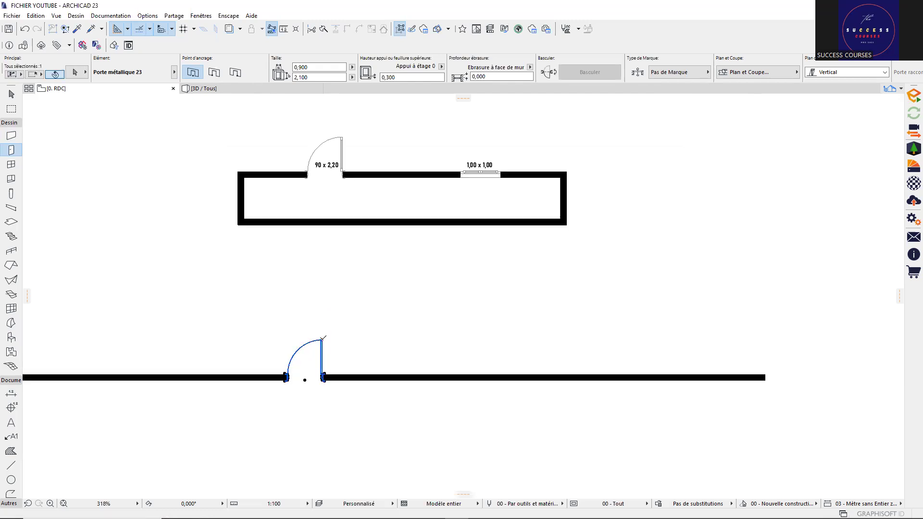
{"action": "key", "text": "Delete"}
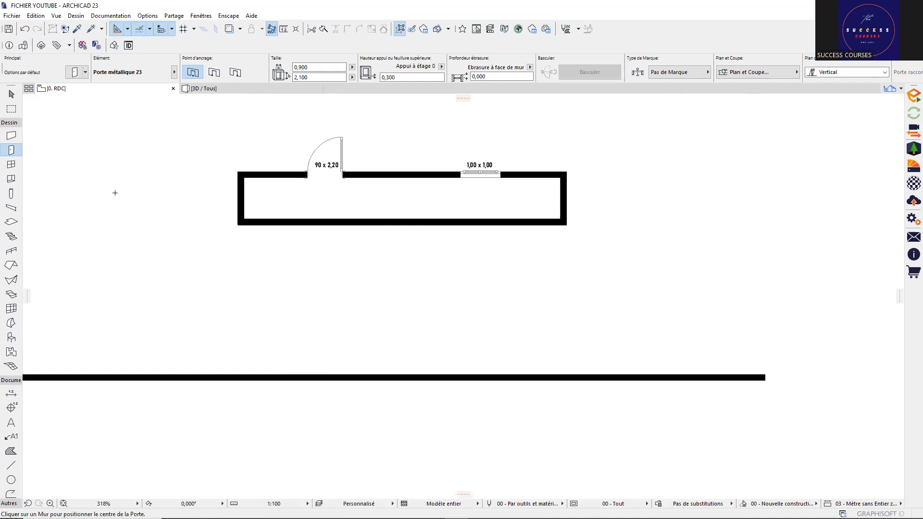
Step: In Portes battantes 23 door defaults, choose Marque P 23, disable Tête marque, set Position cote 1,00
{"action": "double_click", "coordinate": [11, 151]}
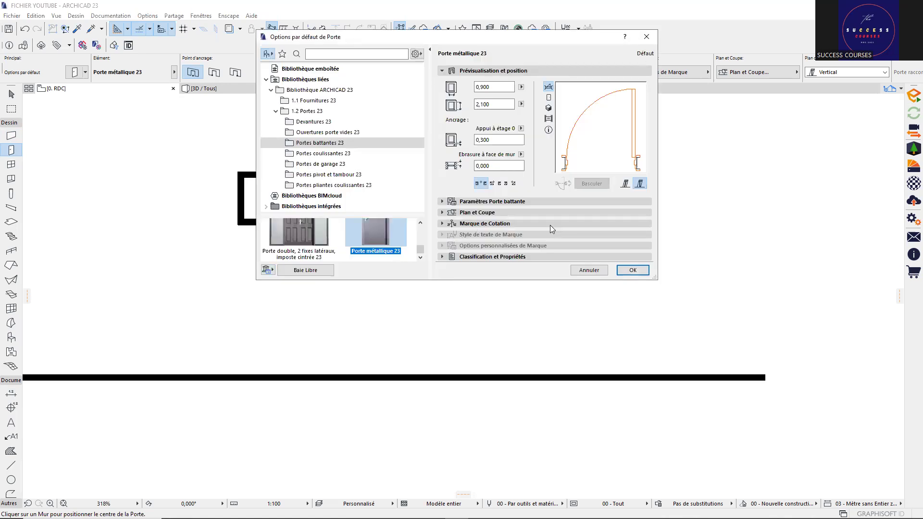
{"action": "left_click", "coordinate": [422, 144]}
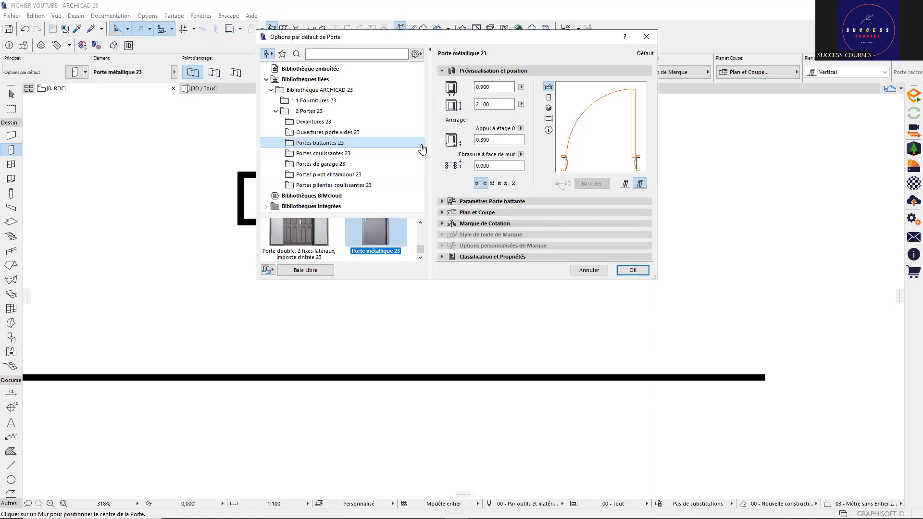
{"action": "left_click", "coordinate": [484, 224]}
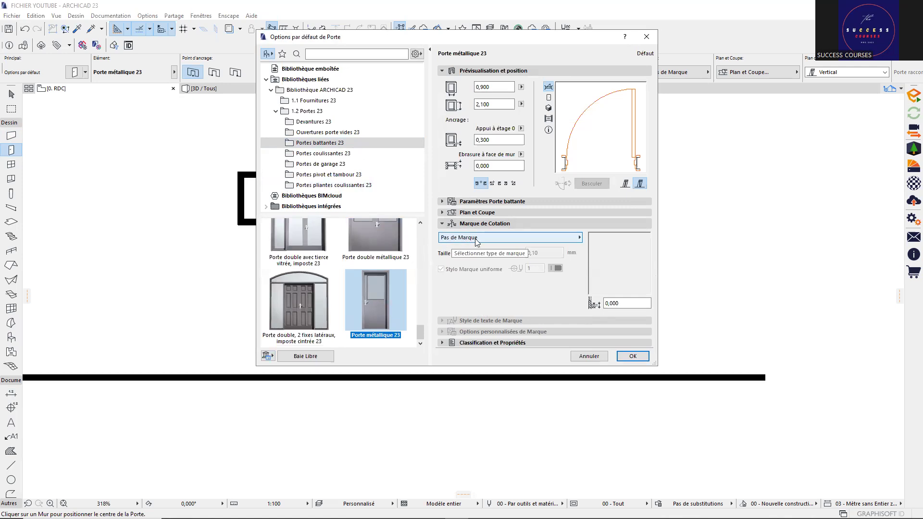
{"action": "left_click", "coordinate": [552, 236]}
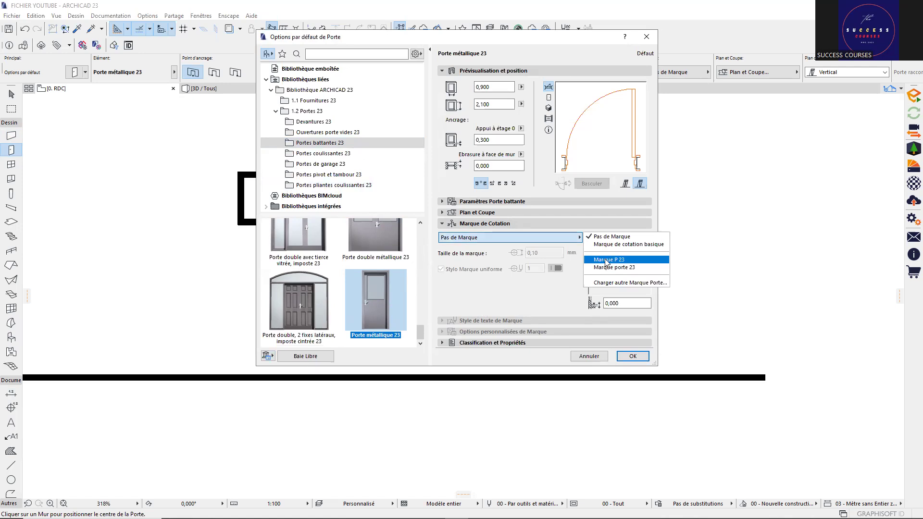
{"action": "left_click", "coordinate": [610, 261]}
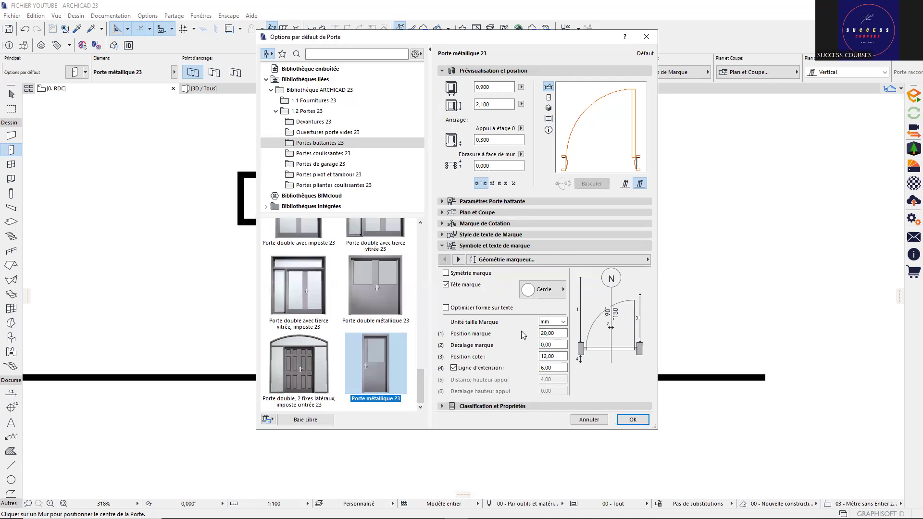
{"action": "left_click", "coordinate": [446, 285]}
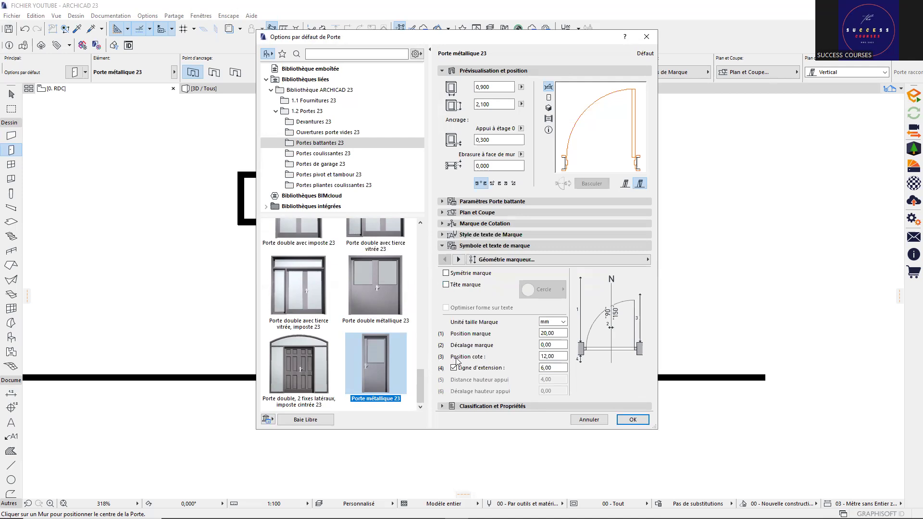
{"action": "double_click", "coordinate": [553, 357]}
{"action": "type", "text": "1"}
{"action": "left_click", "coordinate": [552, 366]}
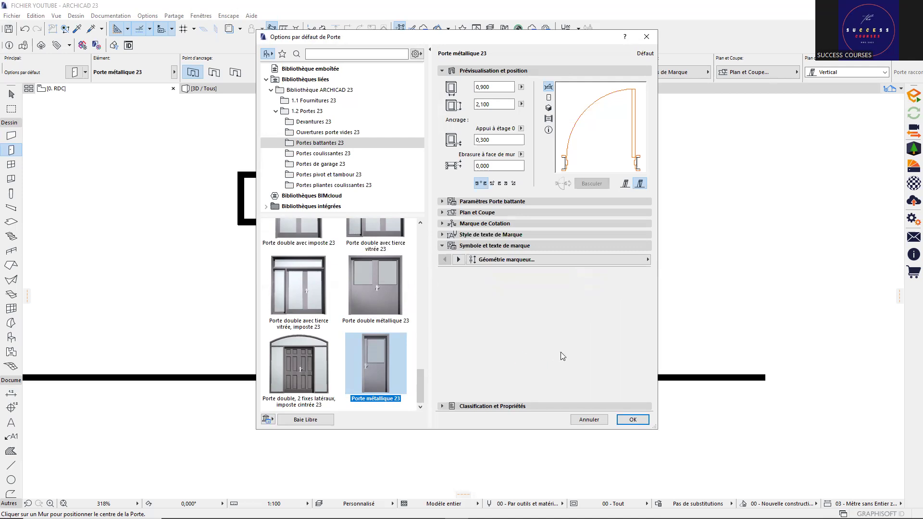
Step: Turn off the marker extension line and hide the door ID in the marker
{"action": "double_click", "coordinate": [557, 358]}
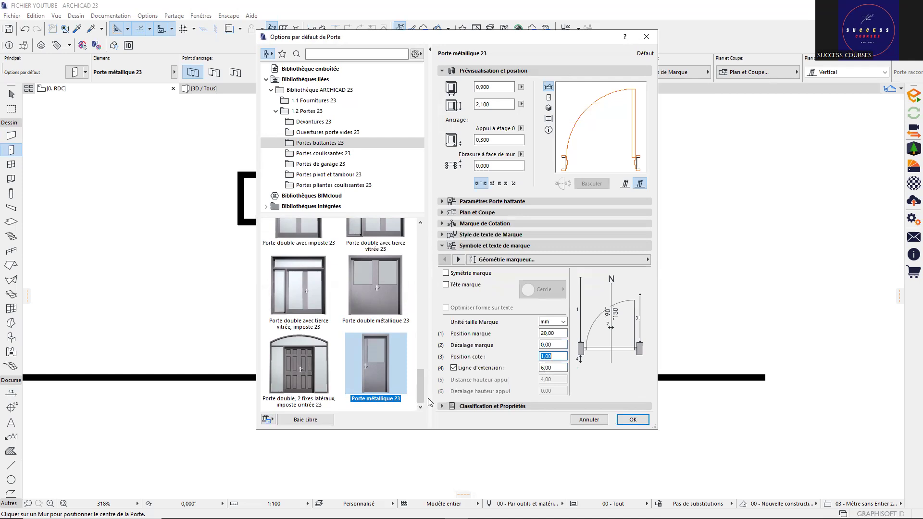
{"action": "left_click", "coordinate": [454, 368]}
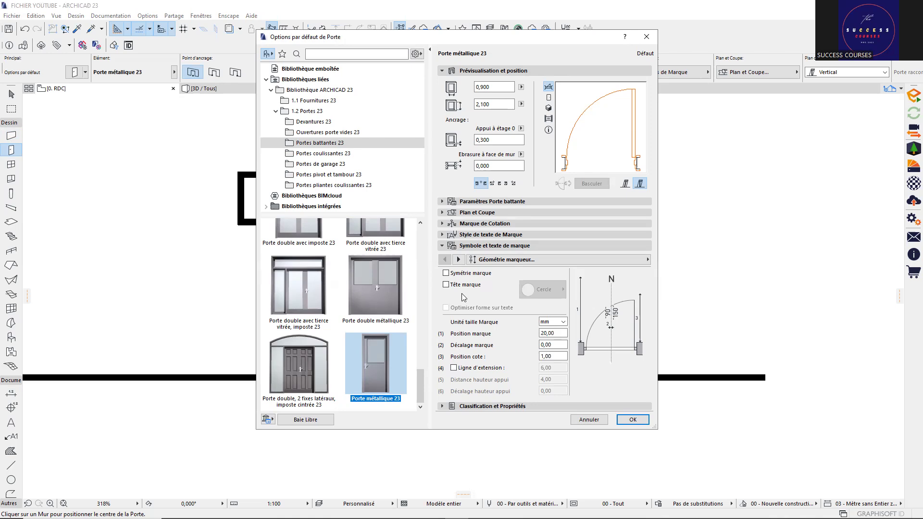
{"action": "left_click", "coordinate": [459, 260]}
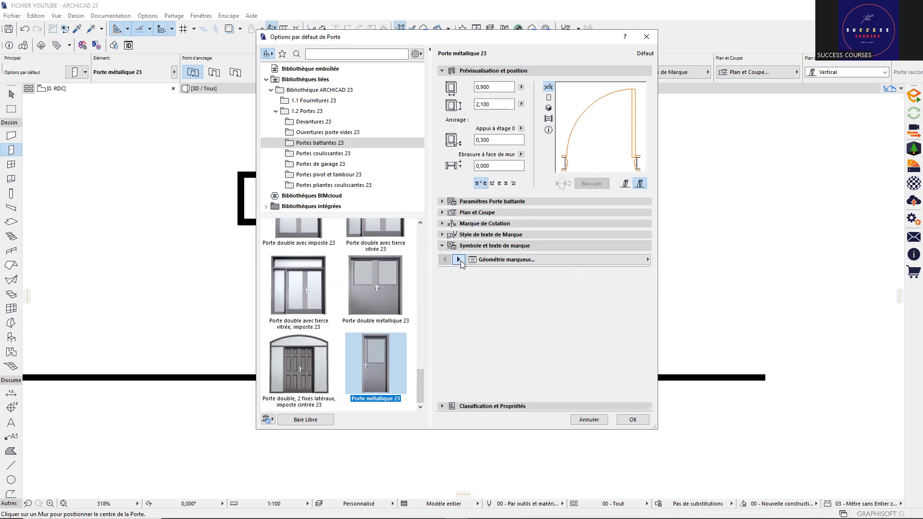
{"action": "left_click", "coordinate": [459, 260]}
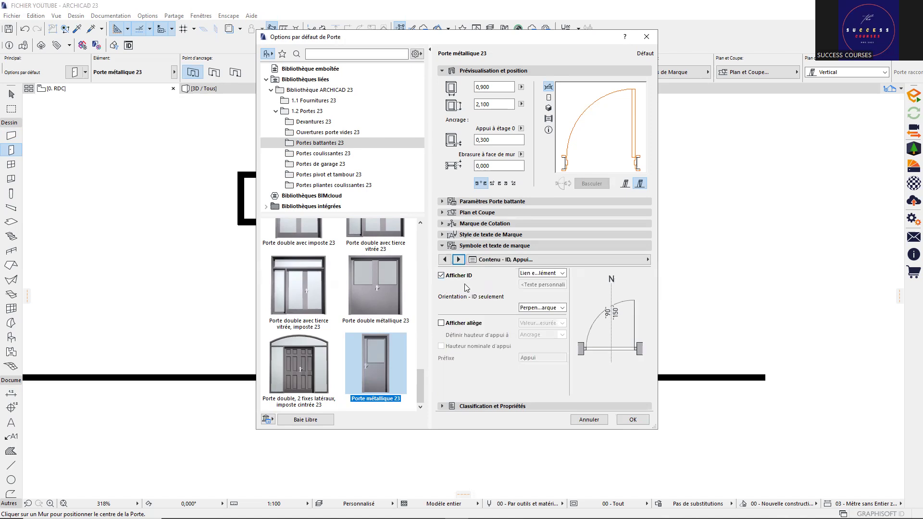
{"action": "left_click", "coordinate": [440, 276]}
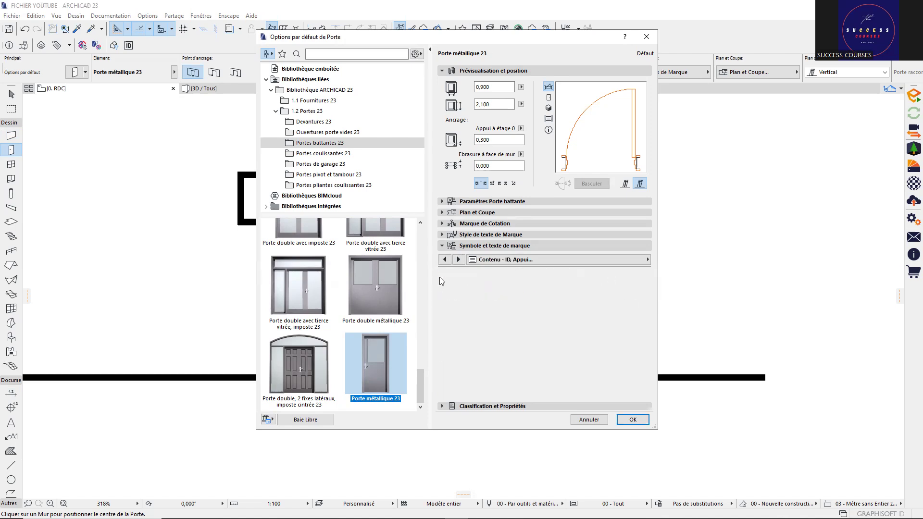
Step: Show opening dimensions in the marker, single-line style, with text perpendicular to the marker axis
{"action": "left_click", "coordinate": [459, 260]}
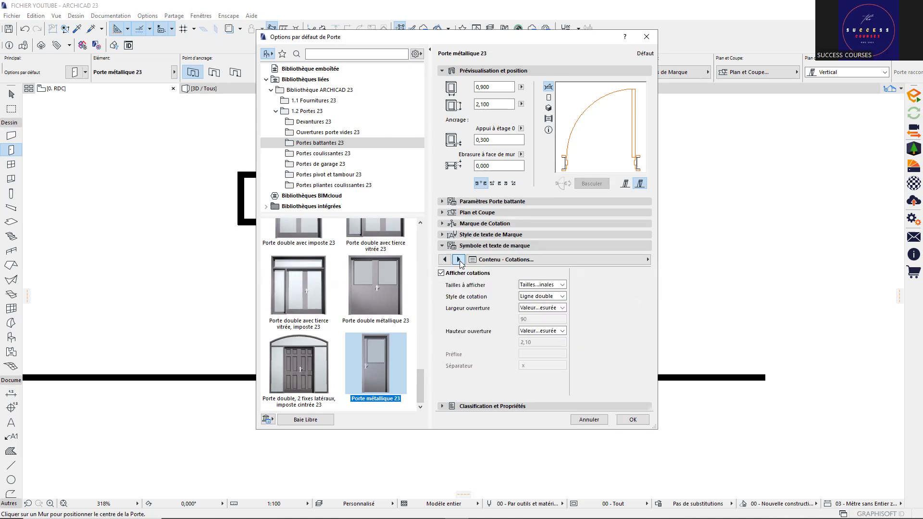
{"action": "left_click", "coordinate": [451, 274]}
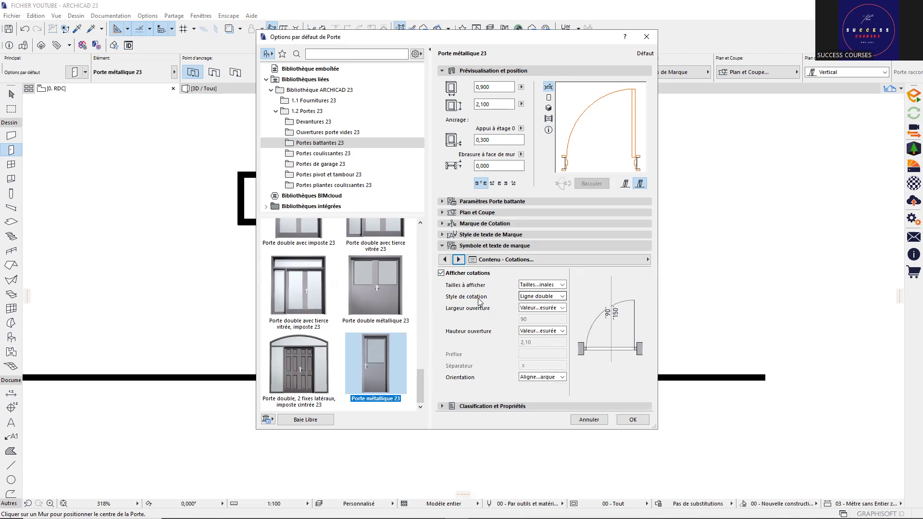
{"action": "left_click", "coordinate": [526, 298]}
{"action": "left_click", "coordinate": [532, 304]}
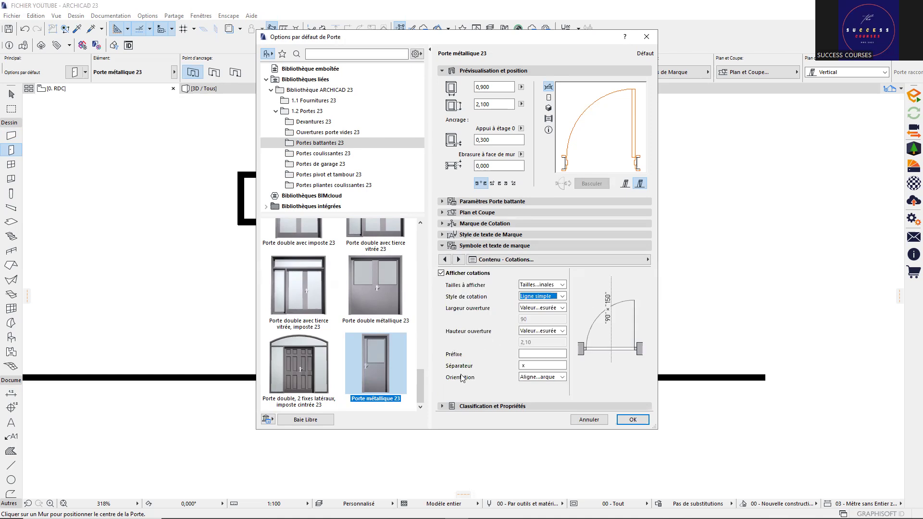
{"action": "left_click", "coordinate": [562, 378]}
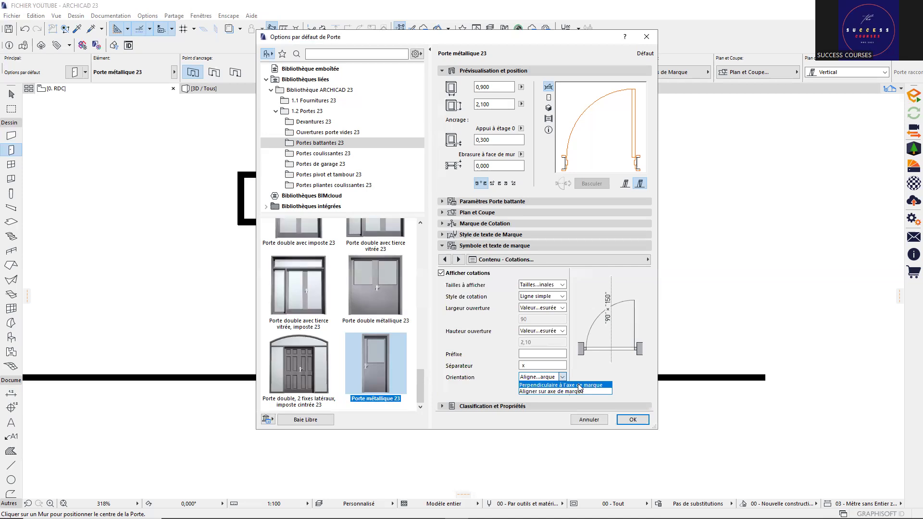
{"action": "left_click", "coordinate": [579, 385]}
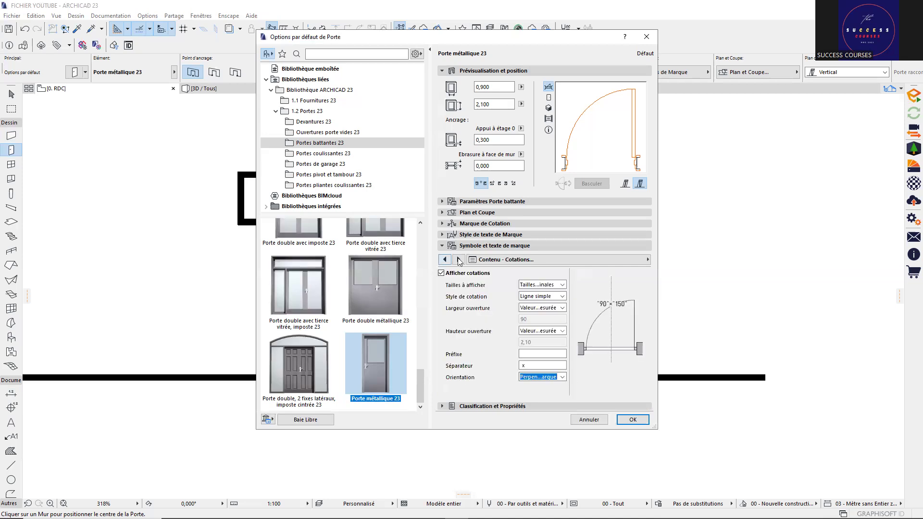
Step: Page through the marker settings to the 2D representation pen settings
{"action": "left_click", "coordinate": [459, 260]}
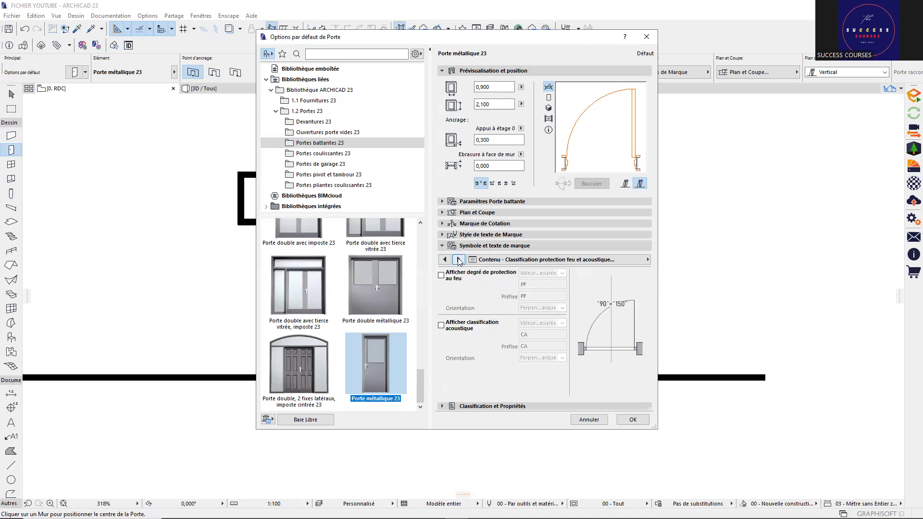
{"action": "left_click", "coordinate": [458, 260]}
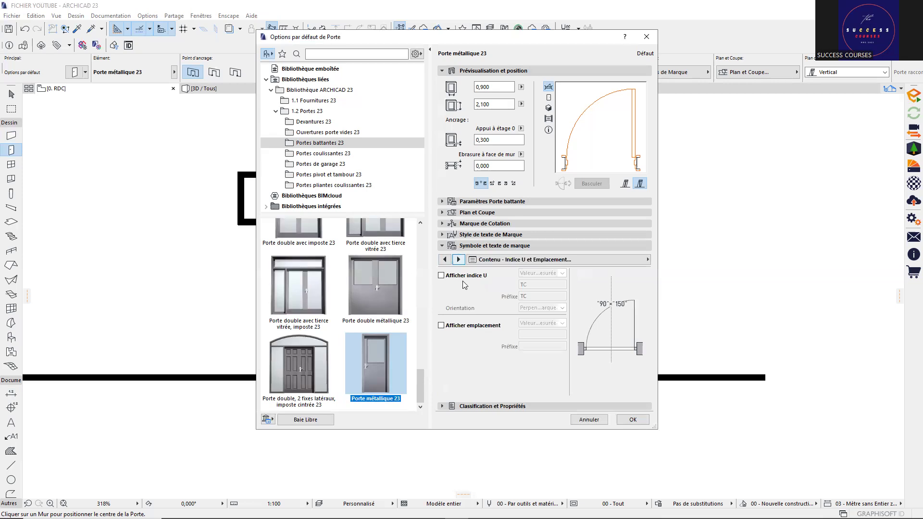
{"action": "left_click", "coordinate": [459, 260]}
{"action": "left_click", "coordinate": [459, 260]}
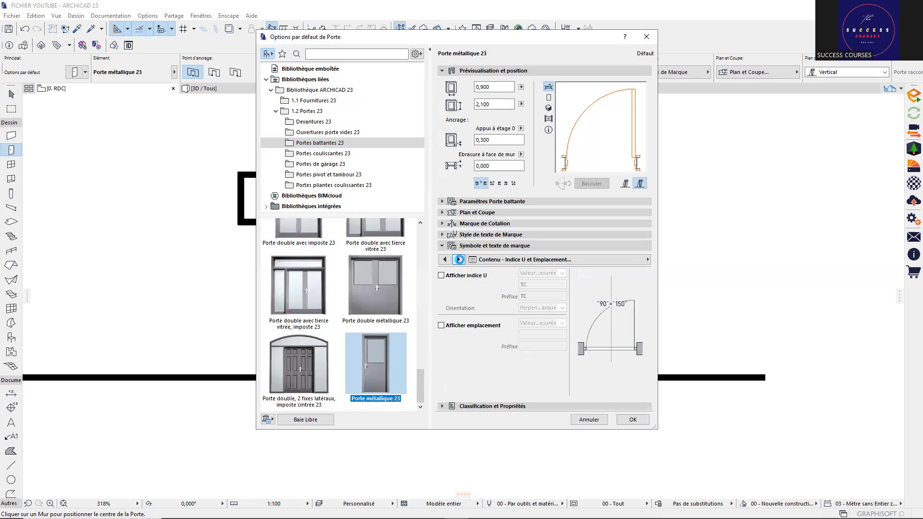
{"action": "left_click", "coordinate": [459, 260]}
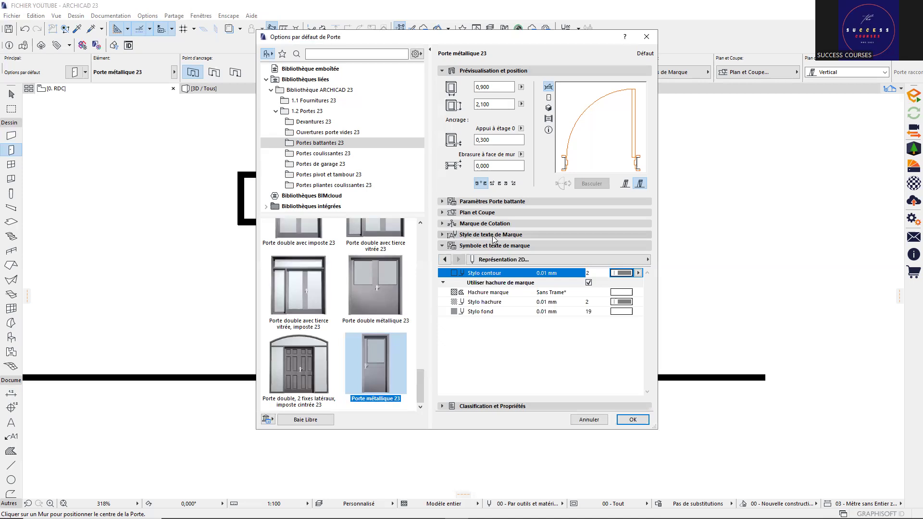
Step: Set the marker text to Bahnschrift SemiBold SemiCondensed at 1,10 mm, non-italic
{"action": "left_click", "coordinate": [493, 237]}
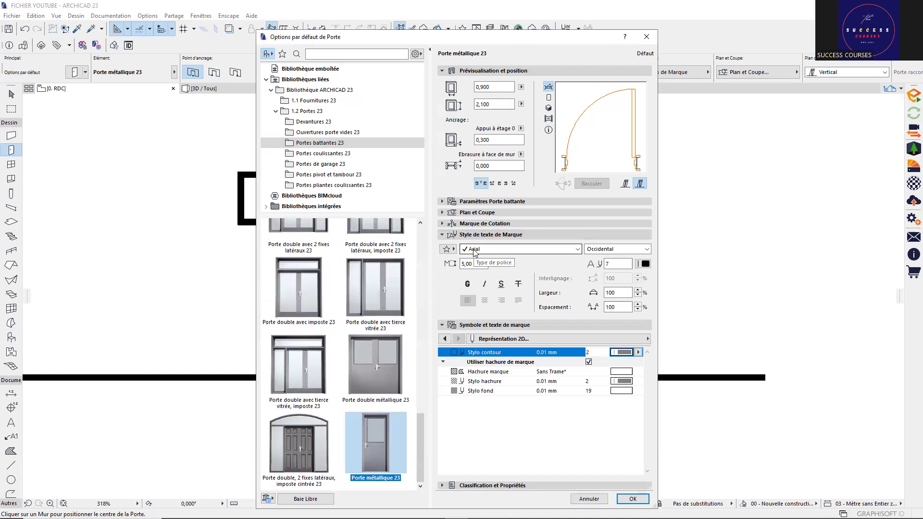
{"action": "left_click", "coordinate": [474, 252]}
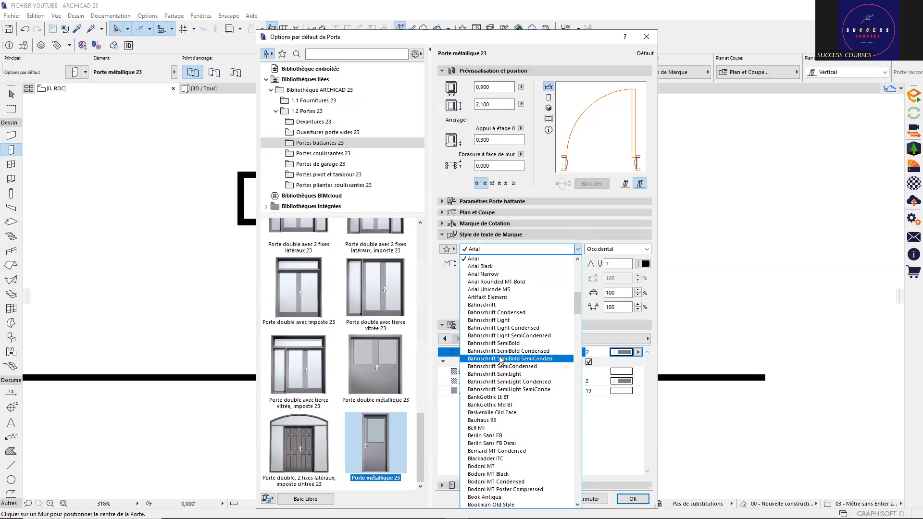
{"action": "left_click", "coordinate": [500, 360]}
{"action": "left_click", "coordinate": [480, 262]}
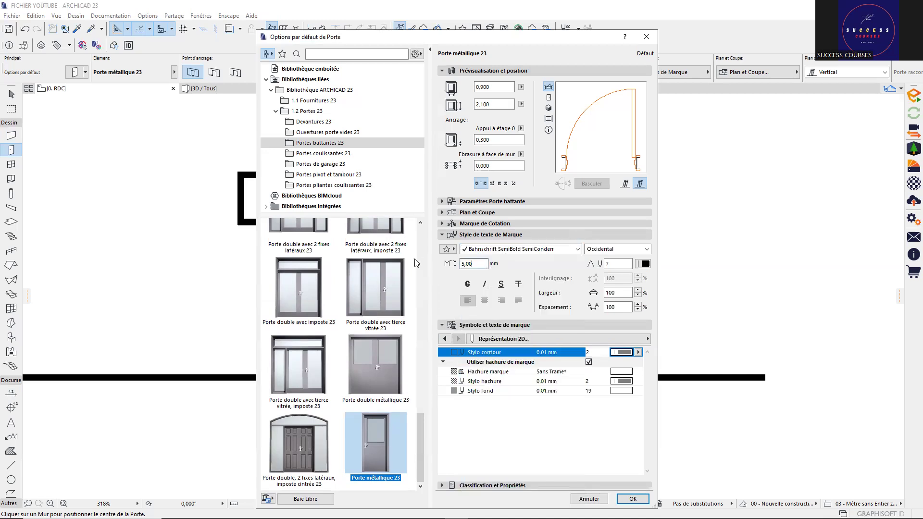
{"action": "key", "text": "ctrl+a"}
{"action": "type", "text": "1"}
{"action": "type", "text": ",00"}
{"action": "key", "text": "BackSpace"}
{"action": "key", "text": "BackSpace"}
{"action": "key", "text": "BackSpace"}
{"action": "type", "text": ",12"}
{"action": "key", "text": "BackSpace"}
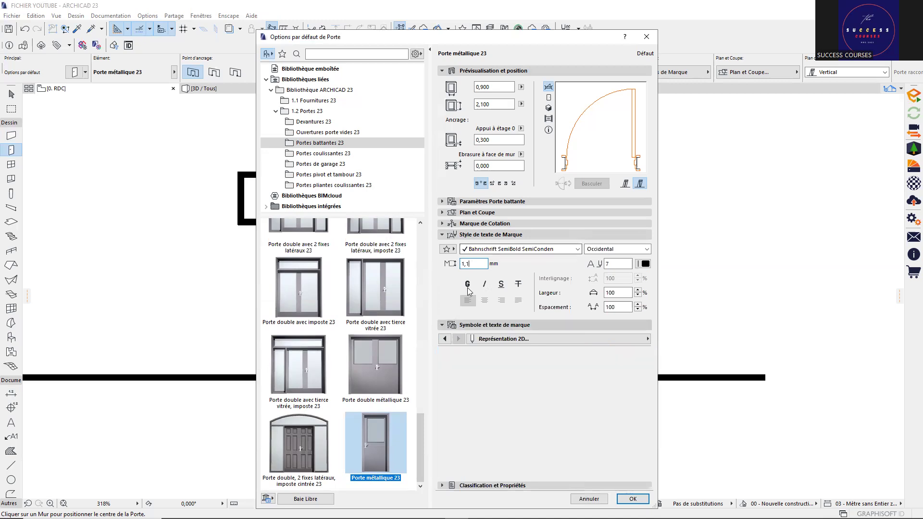
{"action": "left_click", "coordinate": [484, 287]}
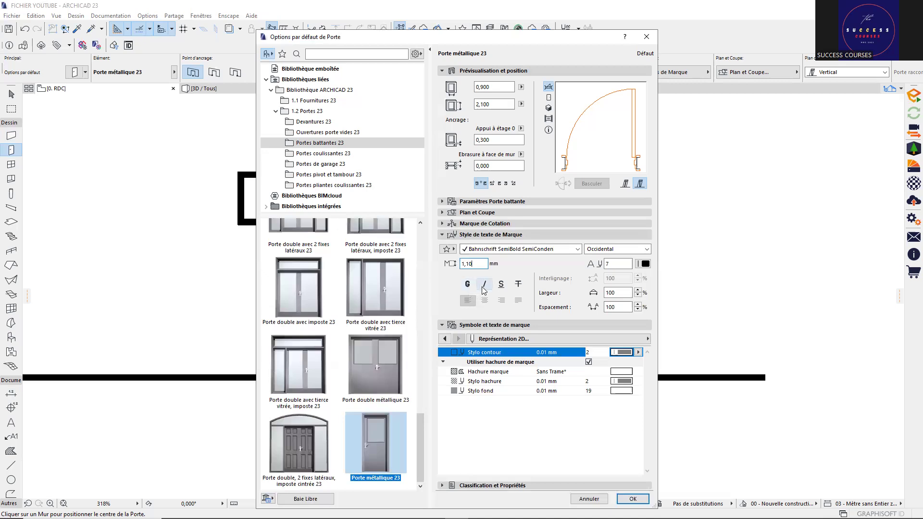
{"action": "left_click", "coordinate": [484, 284]}
Step: Set the marker contour and hatch pens to 41 (0.20 mm) and confirm the door settings
{"action": "left_click", "coordinate": [625, 353]}
{"action": "left_click", "coordinate": [647, 368]}
{"action": "left_click", "coordinate": [627, 383]}
{"action": "left_click", "coordinate": [648, 398]}
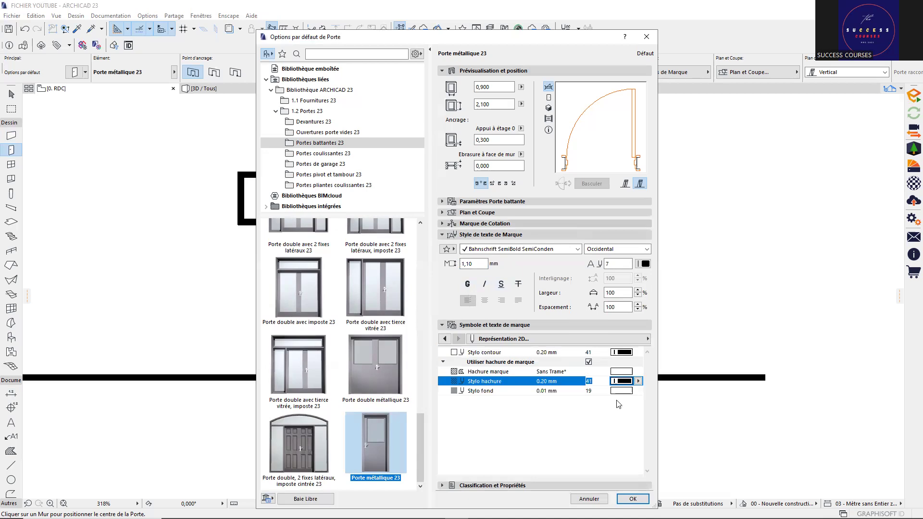
{"action": "left_click", "coordinate": [632, 498]}
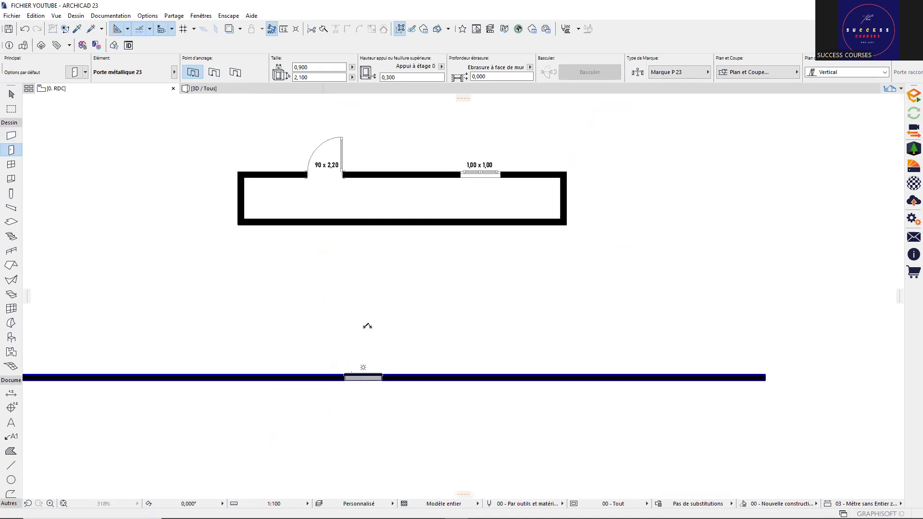
Step: Place a metal door in the lower wall and zoom to check its 90 x 2,10 marker
{"action": "left_click", "coordinate": [367, 326]}
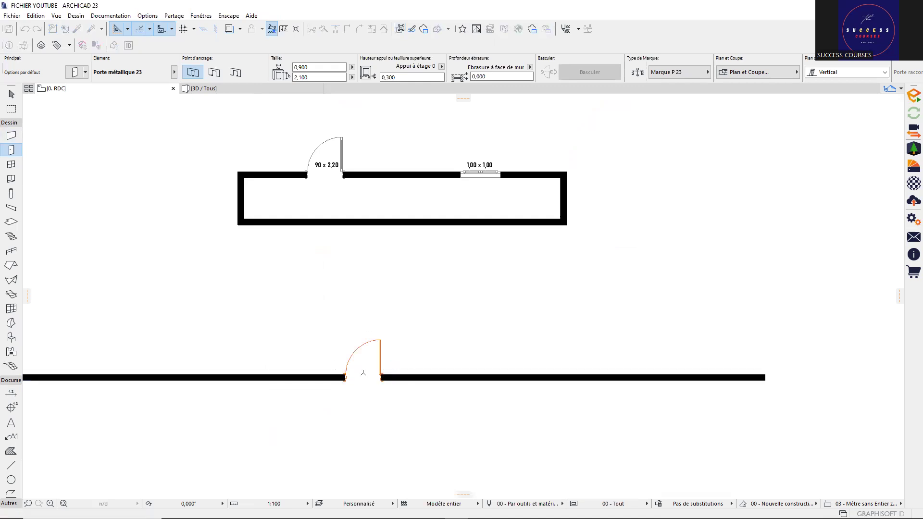
{"action": "scroll", "coordinate": [364, 364], "scroll_direction": "up", "scroll_amount": 5}
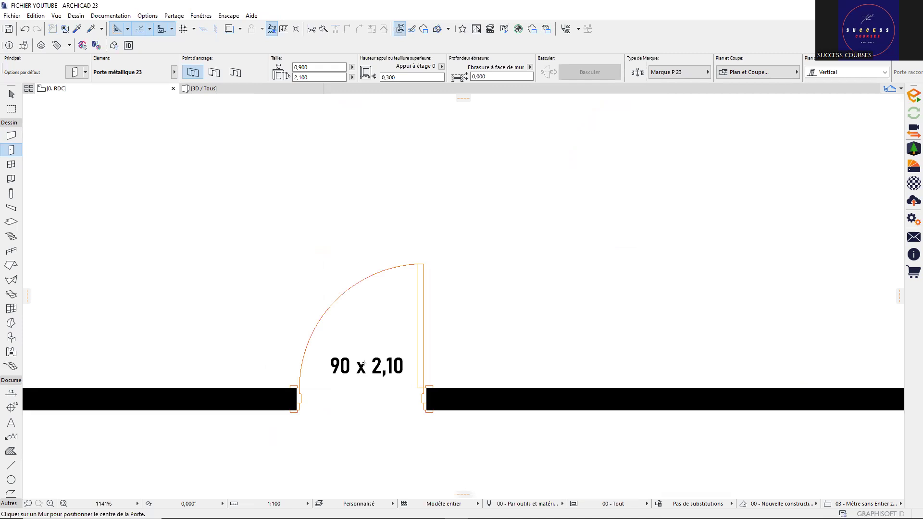
{"action": "scroll", "coordinate": [364, 364], "scroll_direction": "down", "scroll_amount": 1}
{"action": "scroll", "coordinate": [364, 364], "scroll_direction": "down", "scroll_amount": 2}
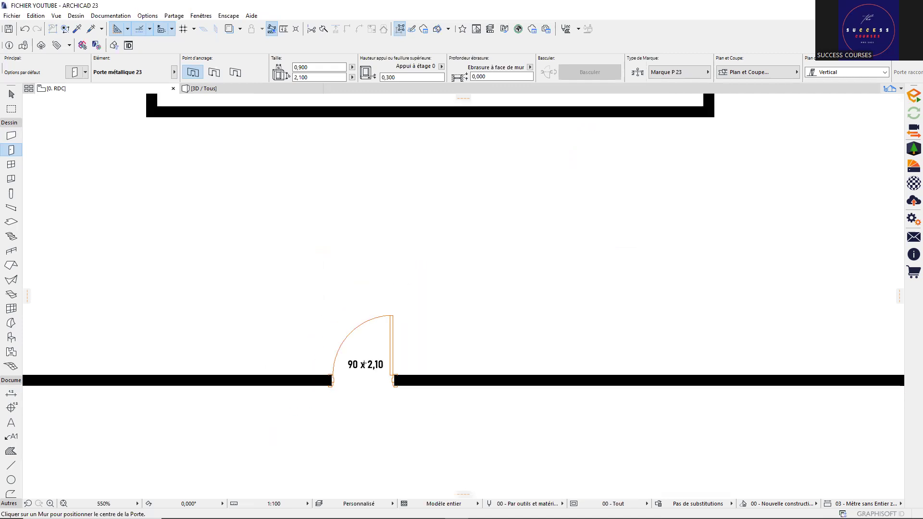
{"action": "scroll", "coordinate": [364, 364], "scroll_direction": "down", "scroll_amount": 3}
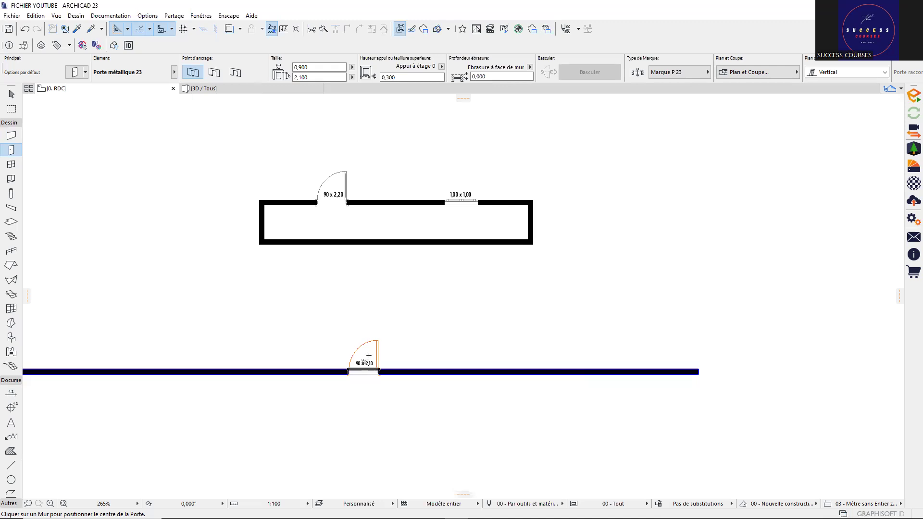
{"action": "scroll", "coordinate": [369, 356], "scroll_direction": "up", "scroll_amount": 1}
{"action": "scroll", "coordinate": [393, 373], "scroll_direction": "up", "scroll_amount": 3}
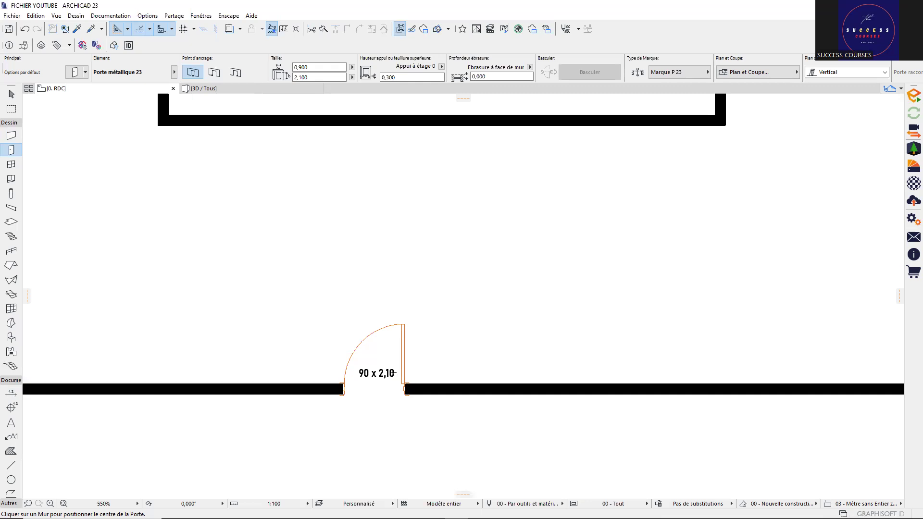
{"action": "scroll", "coordinate": [393, 373], "scroll_direction": "down", "scroll_amount": 3}
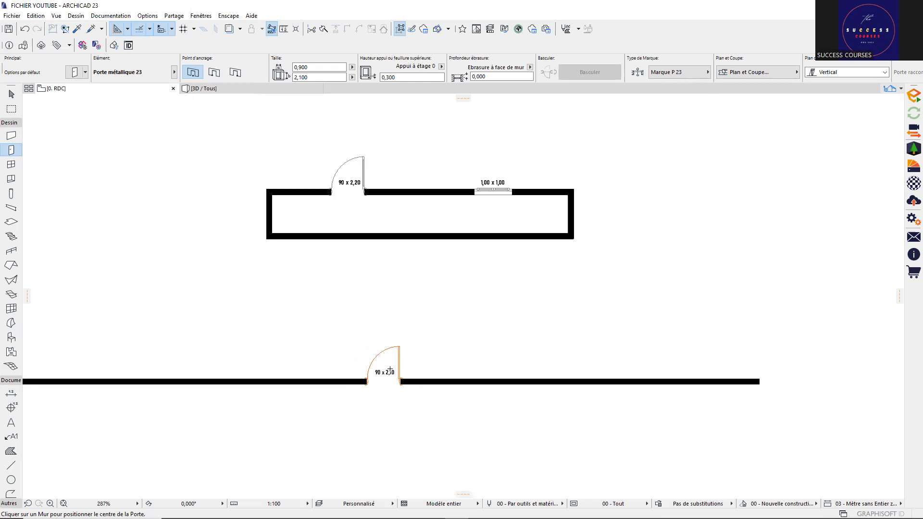
{"action": "scroll", "coordinate": [390, 370], "scroll_direction": "up", "scroll_amount": 3}
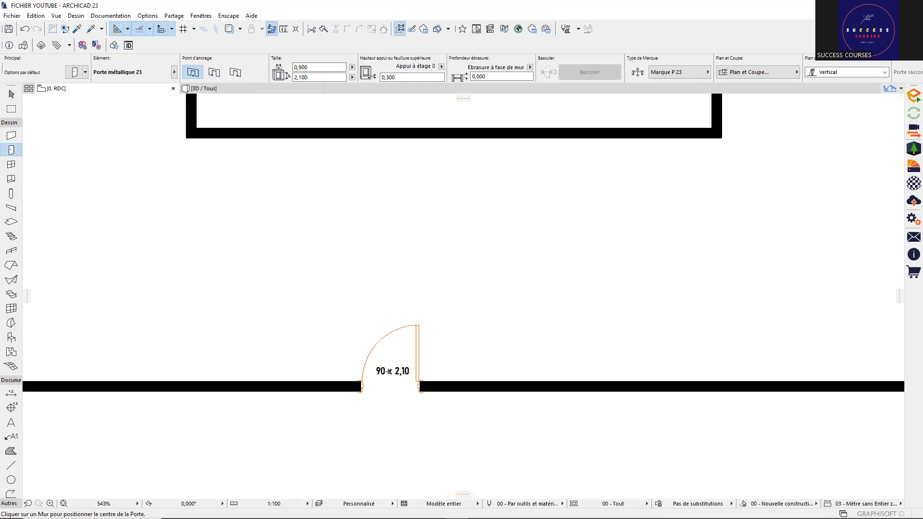
{"action": "scroll", "coordinate": [390, 371], "scroll_direction": "down", "scroll_amount": 3}
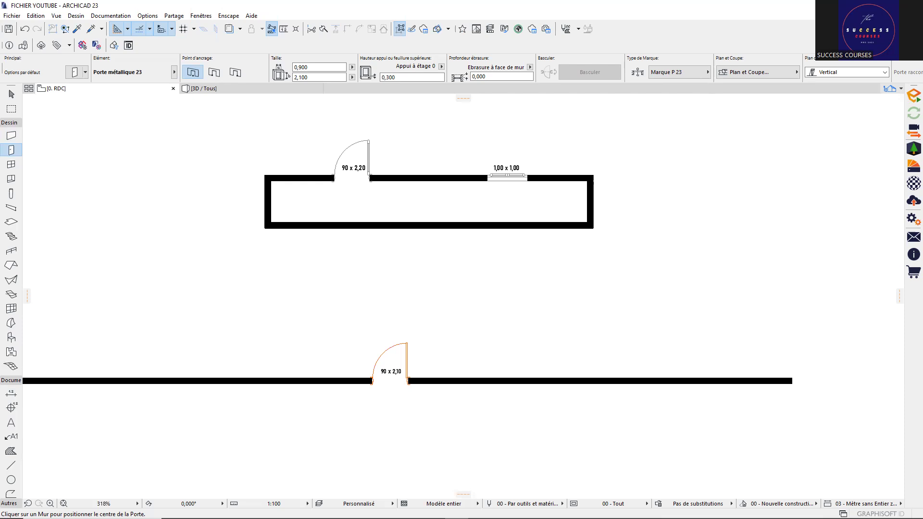
Step: Dimension the new lower door between its jambs, giving a red 90 / 2,10 dimension
{"action": "left_click", "coordinate": [11, 395]}
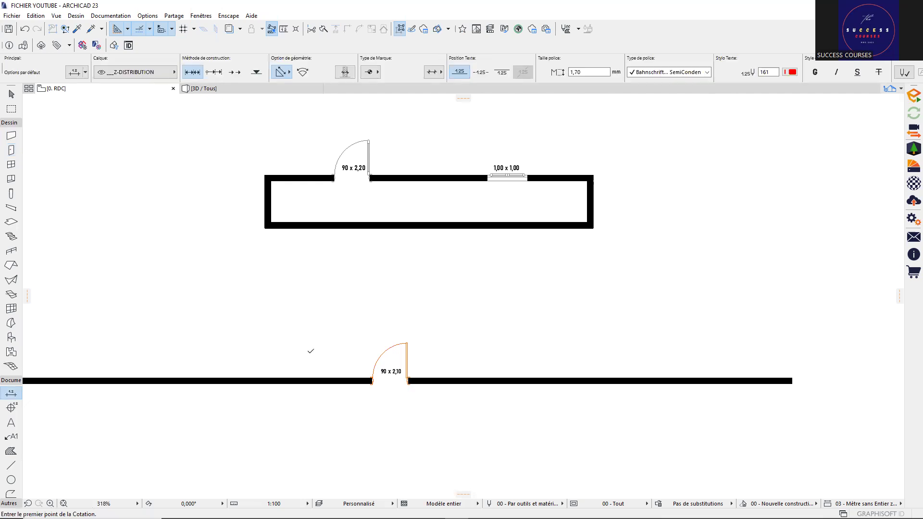
{"action": "scroll", "coordinate": [310, 351], "scroll_direction": "up", "scroll_amount": 5}
{"action": "left_click", "coordinate": [310, 355]}
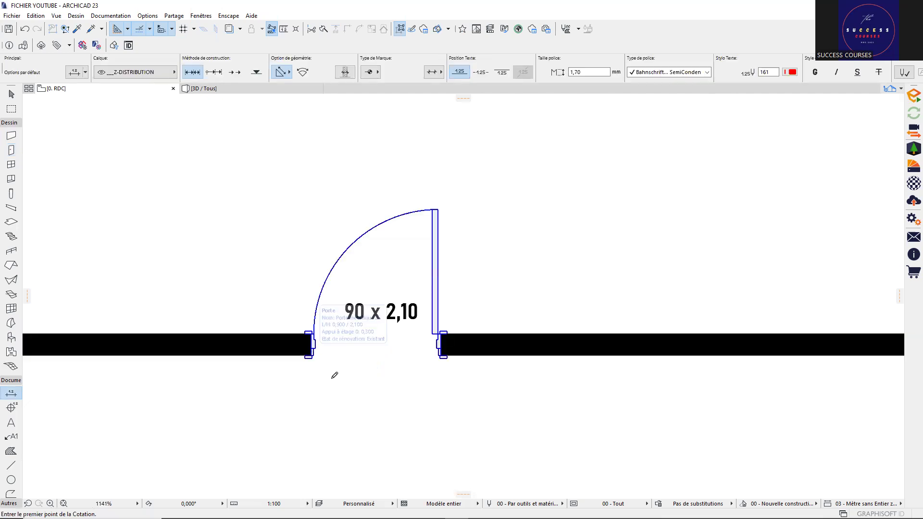
{"action": "left_click", "coordinate": [442, 355]}
{"action": "right_click", "coordinate": [395, 358]}
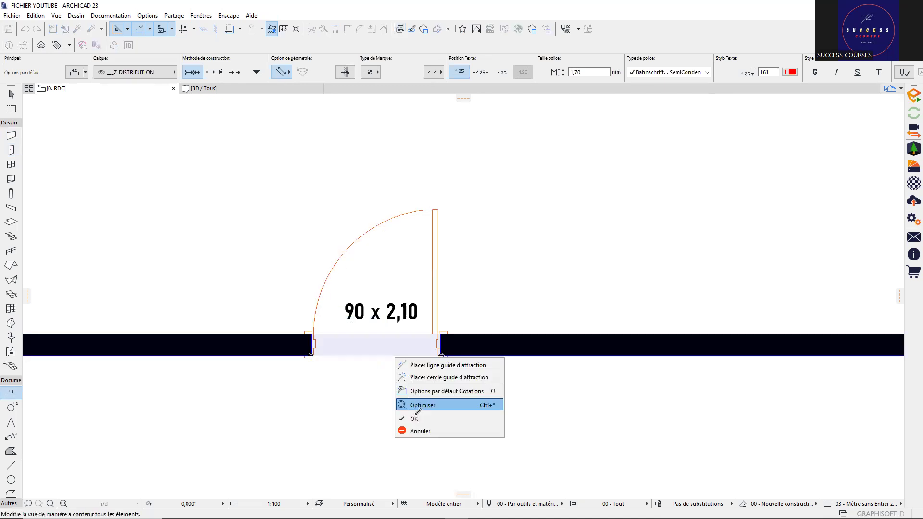
{"action": "left_click", "coordinate": [414, 418]}
{"action": "scroll", "coordinate": [394, 429], "scroll_direction": "down", "scroll_amount": 2}
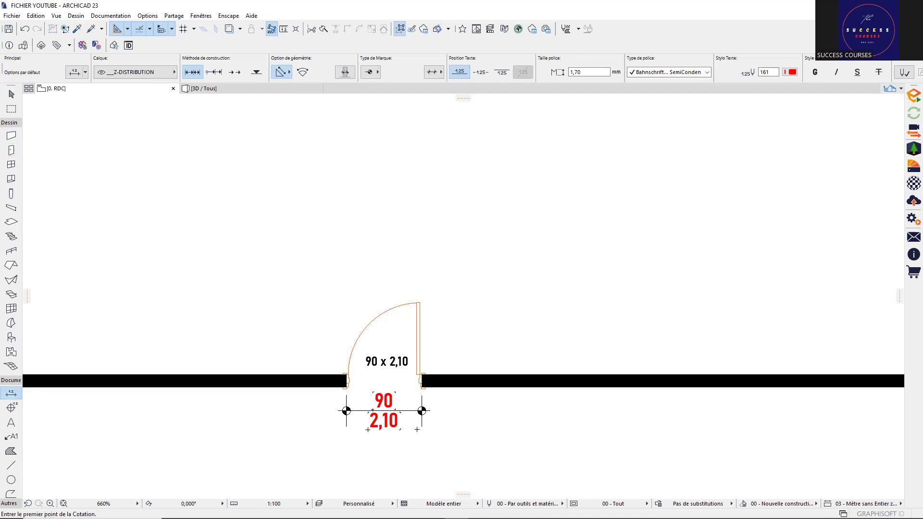
{"action": "scroll", "coordinate": [417, 431], "scroll_direction": "up", "scroll_amount": 2}
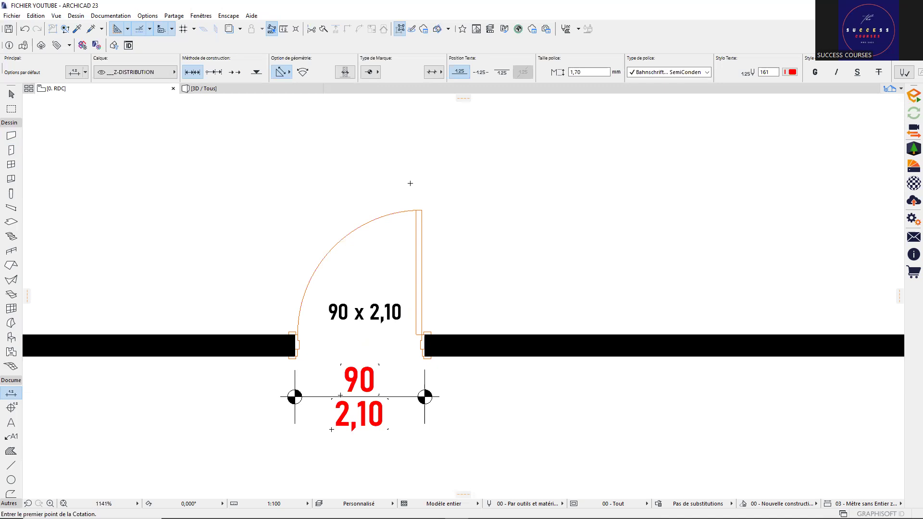
{"action": "scroll", "coordinate": [432, 221], "scroll_direction": "down", "scroll_amount": 1}
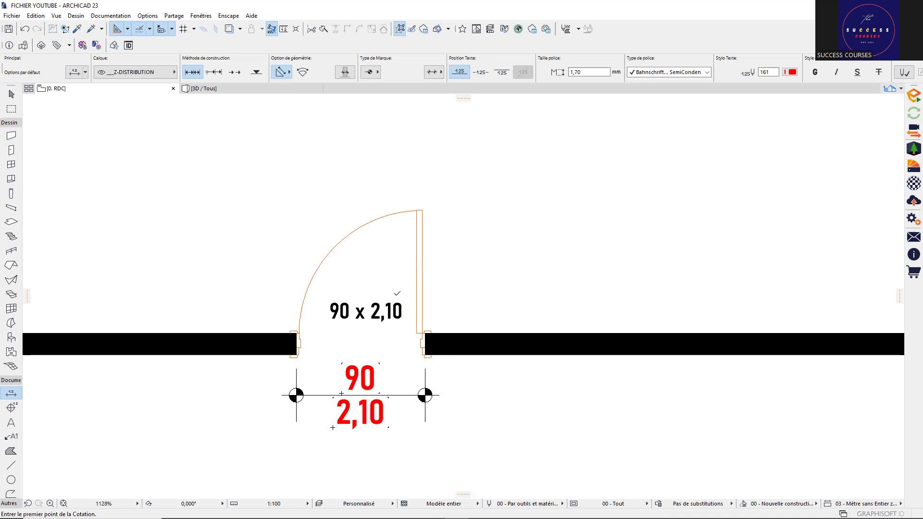
{"action": "scroll", "coordinate": [435, 246], "scroll_direction": "down", "scroll_amount": 4}
{"action": "scroll", "coordinate": [377, 309], "scroll_direction": "down", "scroll_amount": 2}
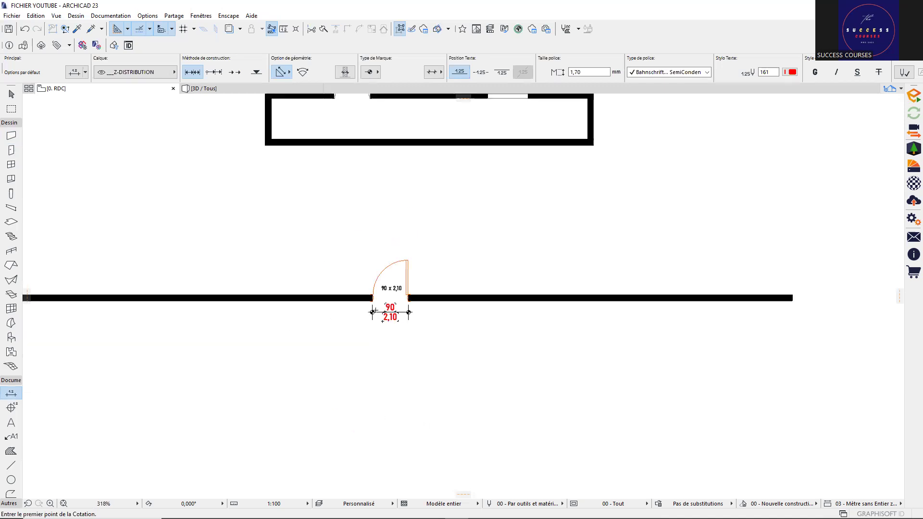
Step: Select the upper room's 1,00 x 1,00 window and open its settings with Ctrl+T
{"action": "middle_click_drag", "start_coordinate": [497, 116], "coordinate": [463, 149]}
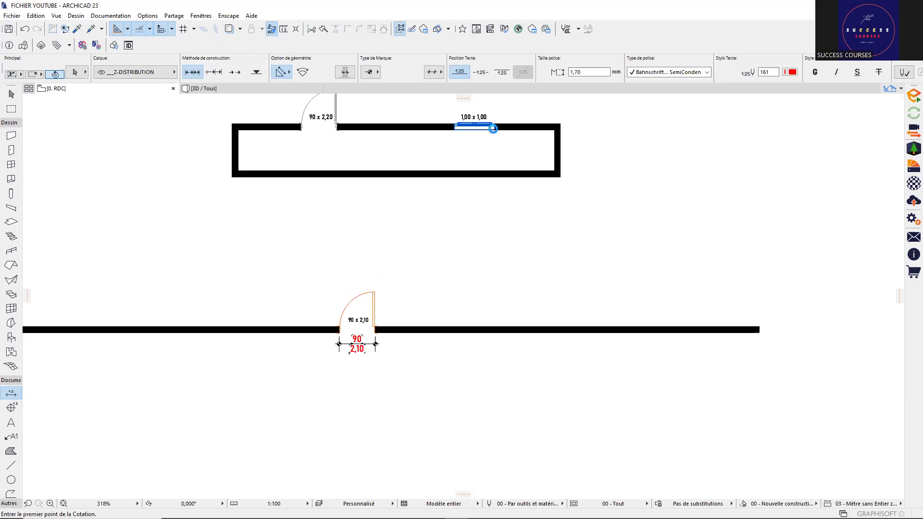
{"action": "left_click", "coordinate": [495, 129], "text": "shift"}
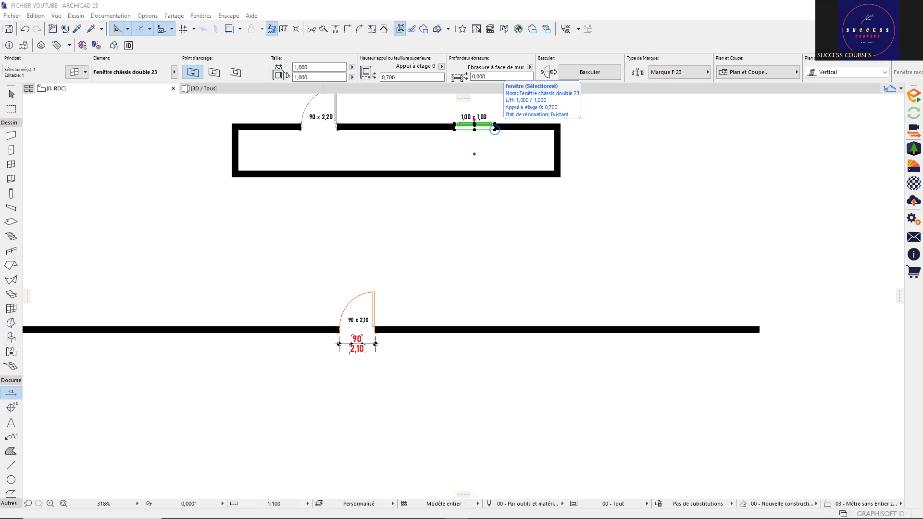
{"action": "key", "text": "ctrl+t"}
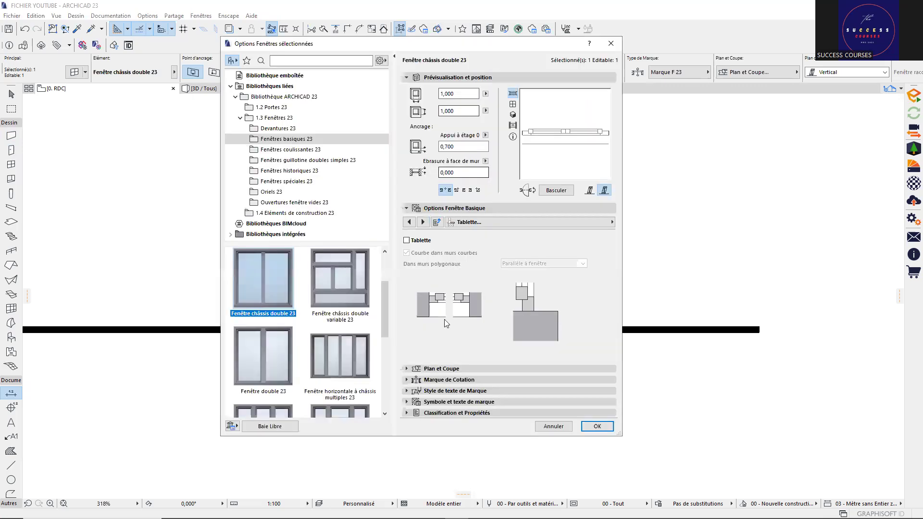
Step: Check the window's marker settings (Marque F 23, 10,00 mm, uniform pen 1), then close the dialog
{"action": "left_click", "coordinate": [450, 381]}
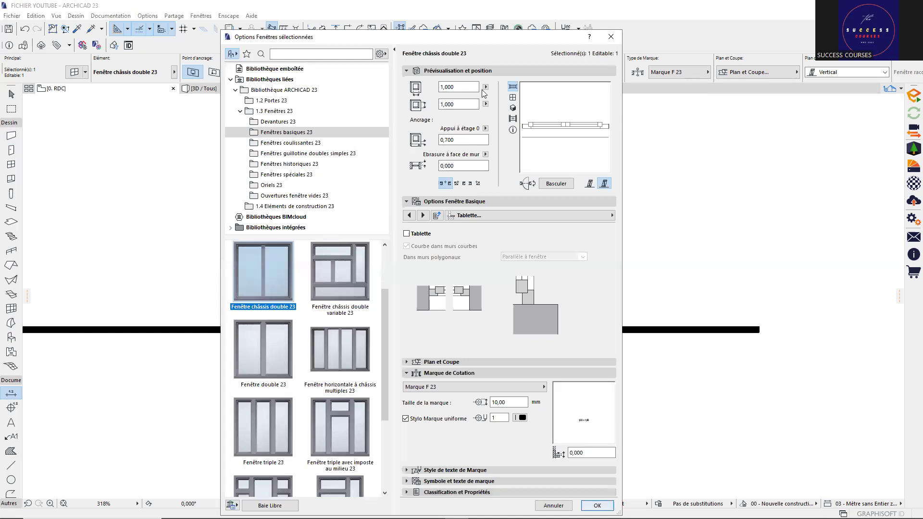
{"action": "key", "text": "Return"}
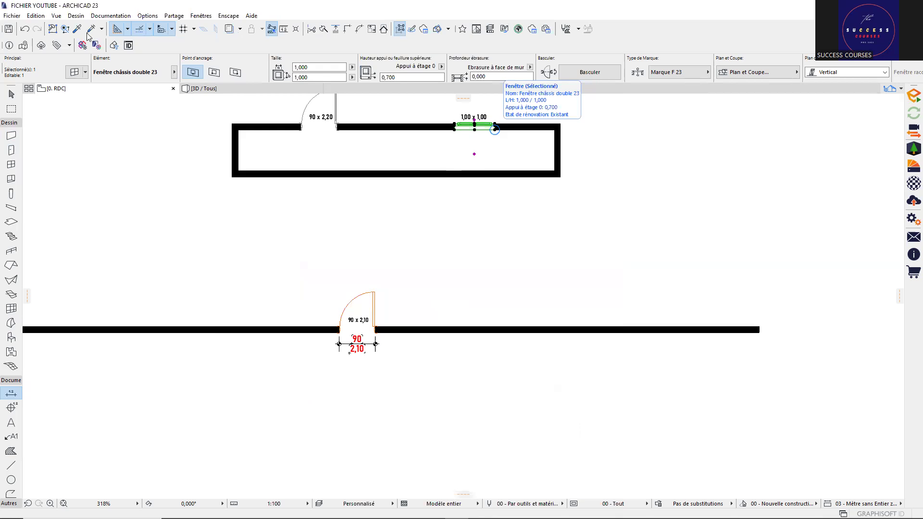
Step: Pick up the existing window's settings and place a 1,00 x 1,00 window in the lower wall right of the door
{"action": "left_click", "coordinate": [77, 30]}
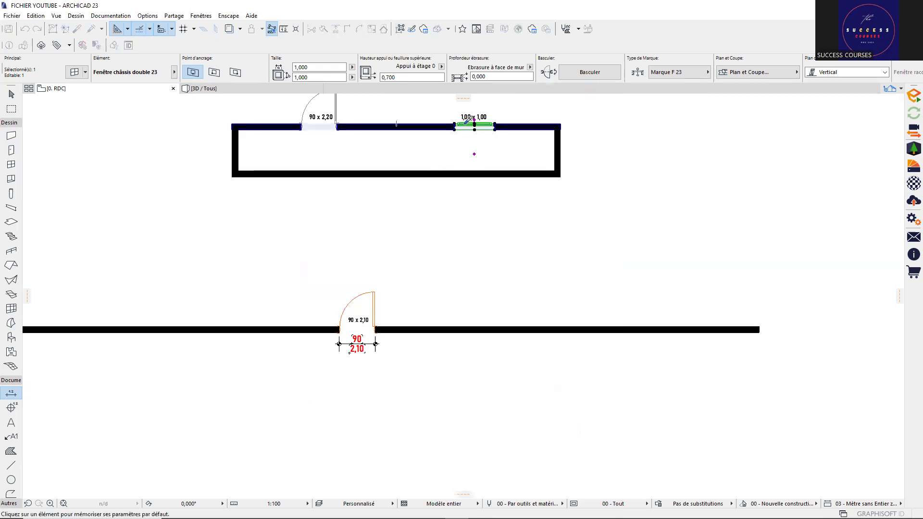
{"action": "left_click", "coordinate": [467, 121]}
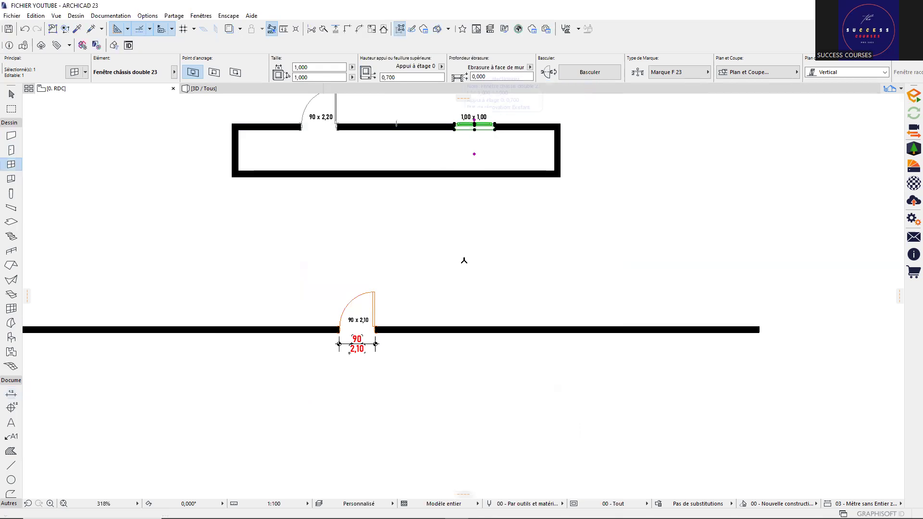
{"action": "left_click", "coordinate": [459, 329]}
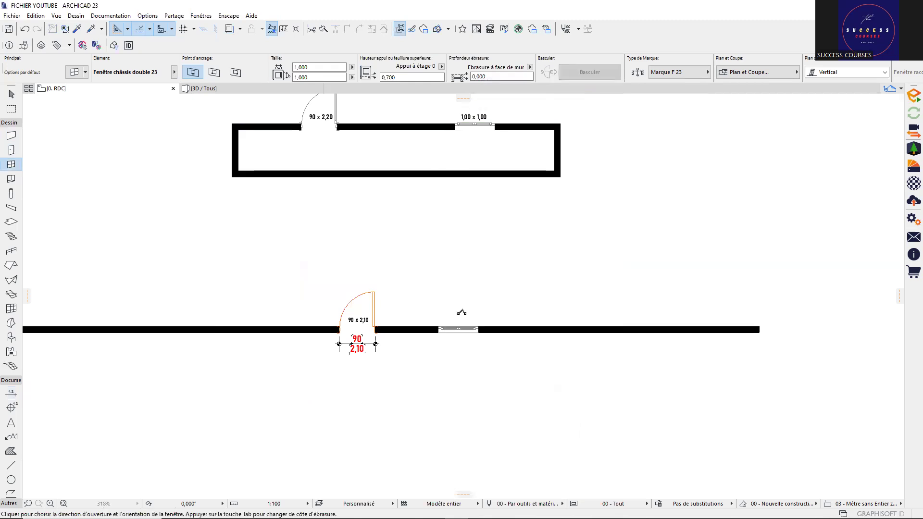
{"action": "left_click", "coordinate": [461, 313]}
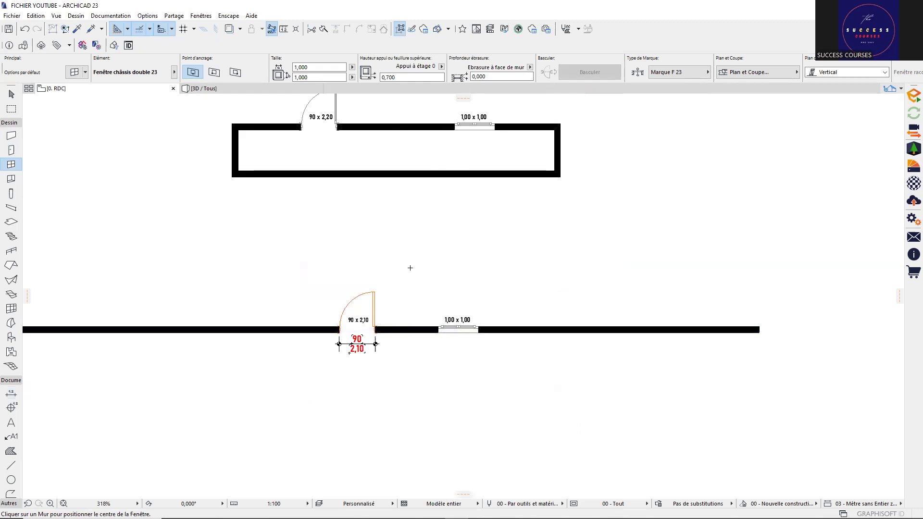
{"action": "scroll", "coordinate": [410, 303], "scroll_direction": "down", "scroll_amount": 1}
{"action": "scroll", "coordinate": [381, 339], "scroll_direction": "down", "scroll_amount": 1}
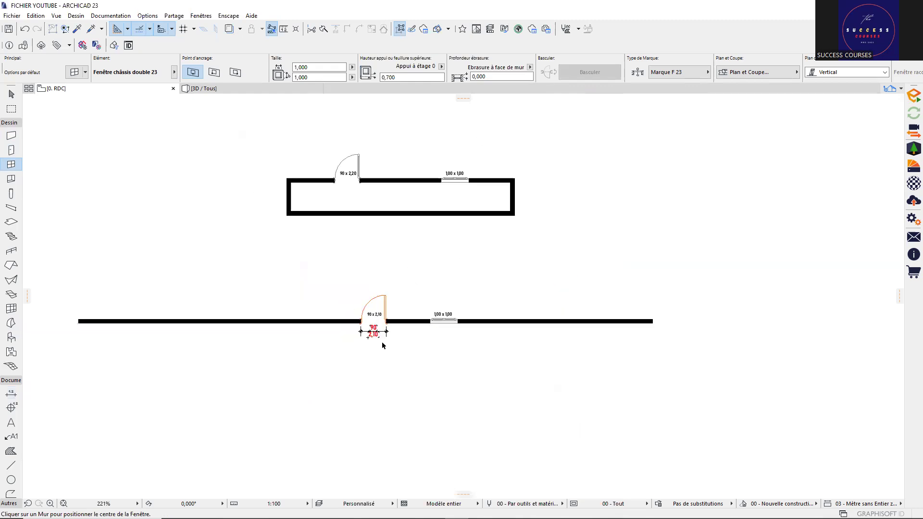
Step: Remove the red 90 / 2,10 size marker beneath the lower door, keeping the door's own label
{"action": "left_click", "coordinate": [383, 334], "text": "shift"}
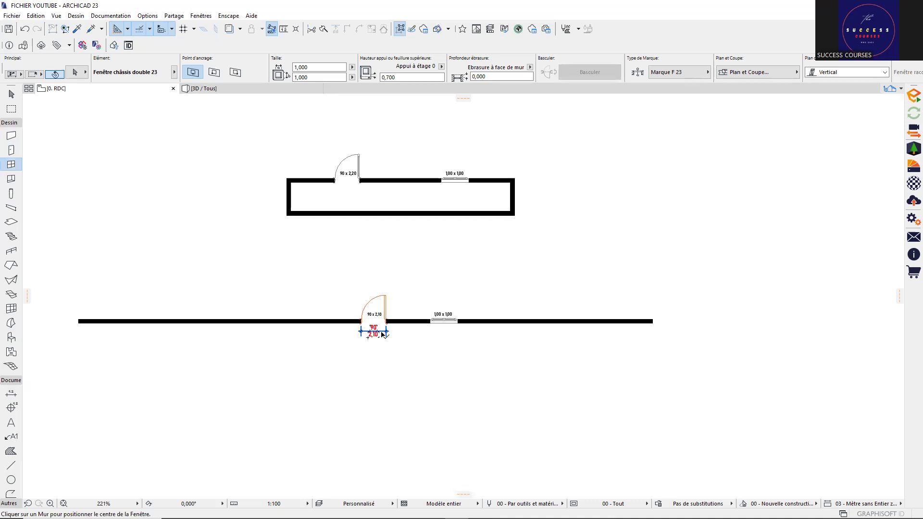
{"action": "left_click", "coordinate": [381, 333]}
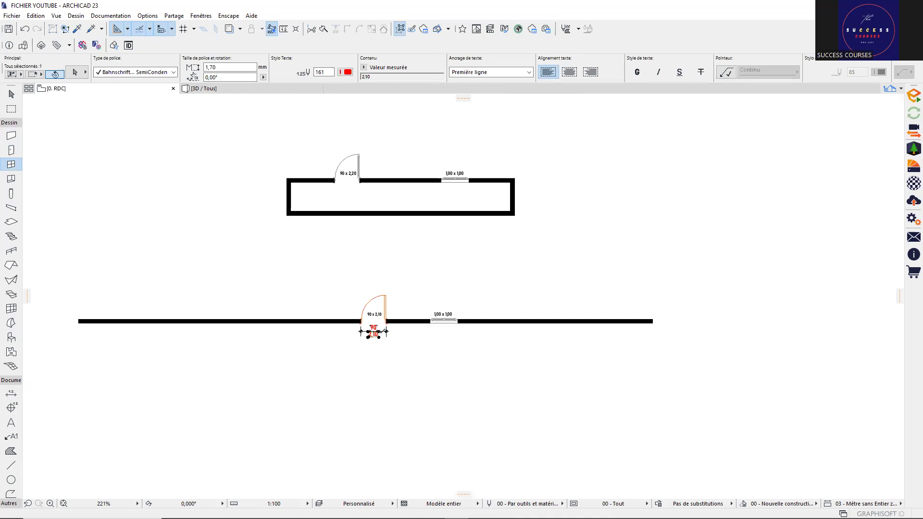
{"action": "key", "text": "Escape"}
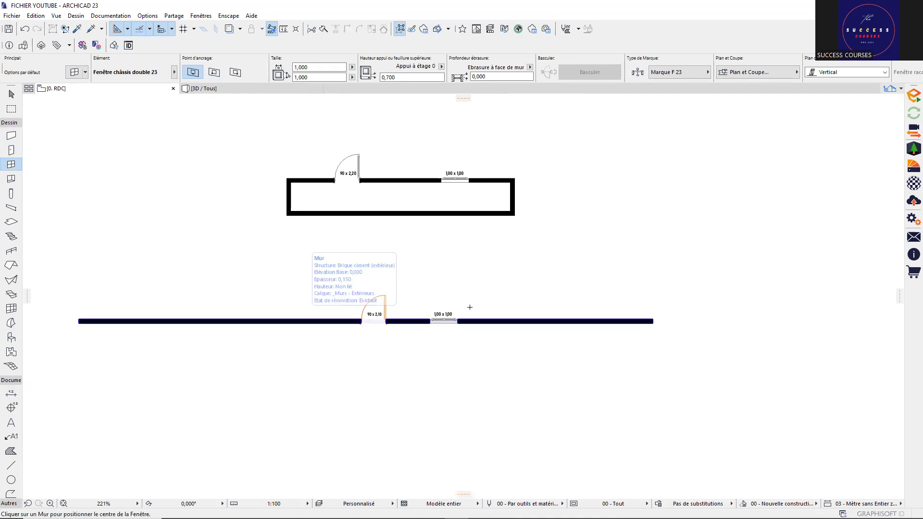
{"action": "scroll", "coordinate": [393, 178], "scroll_direction": "up", "scroll_amount": 1}
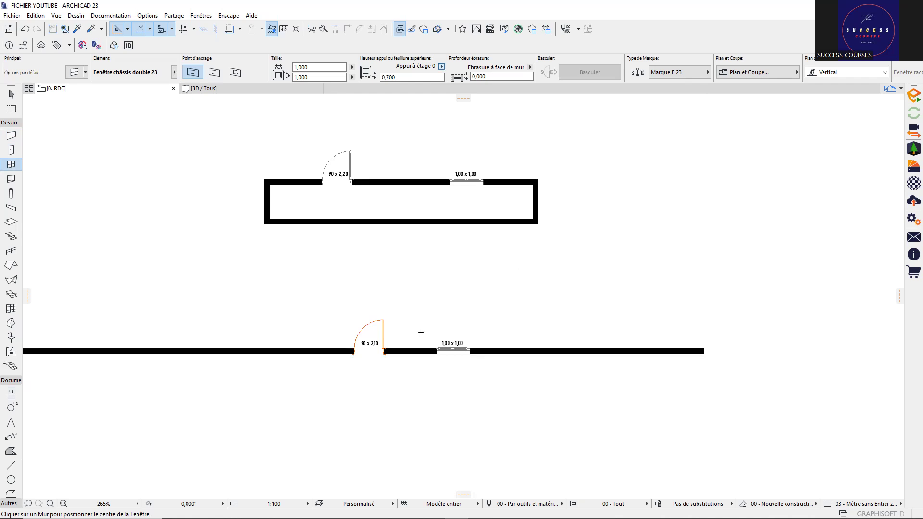
Step: Set the Text tool font size to 5,00 mm and start a text block between the two walls
{"action": "left_click", "coordinate": [11, 422]}
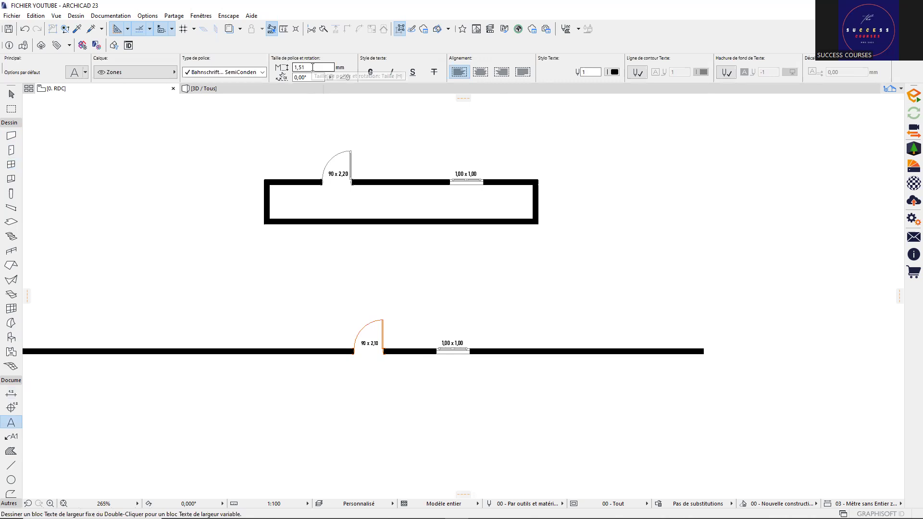
{"action": "left_click", "coordinate": [312, 67]}
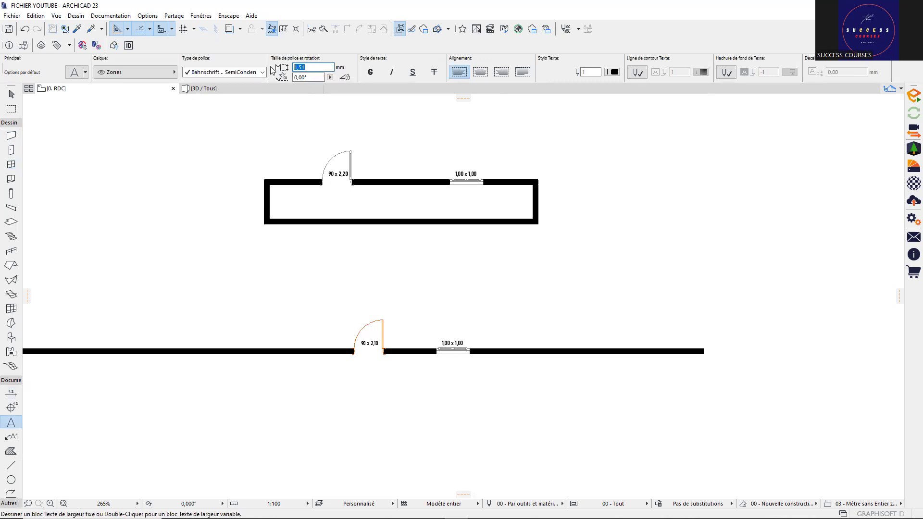
{"action": "type", "text": "5"}
{"action": "key", "text": "Return"}
{"action": "left_click", "coordinate": [401, 274]}
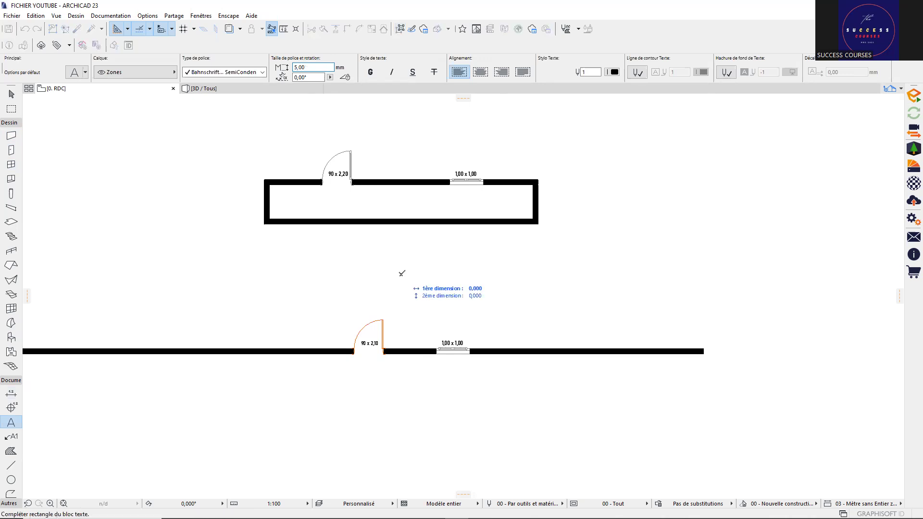
{"action": "left_click", "coordinate": [401, 274]}
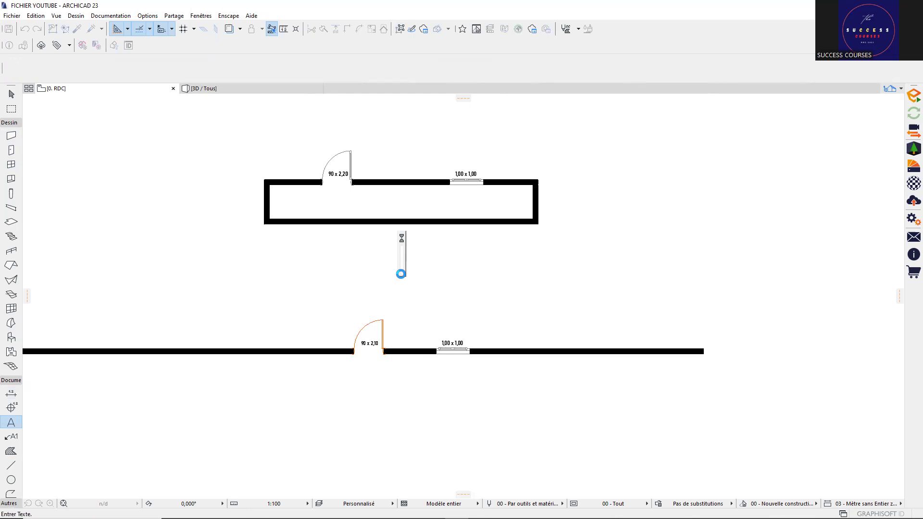
{"action": "type", "text": "W"}
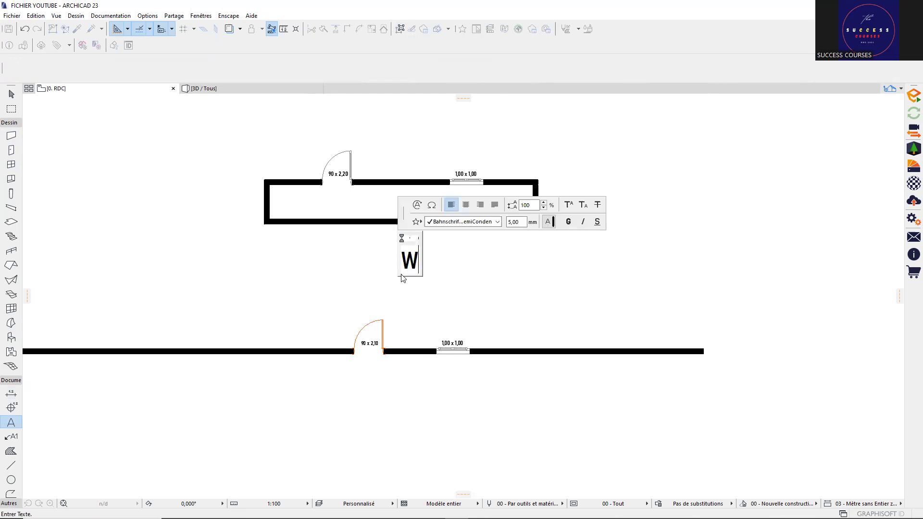
{"action": "type", "text": "HATSAP"}
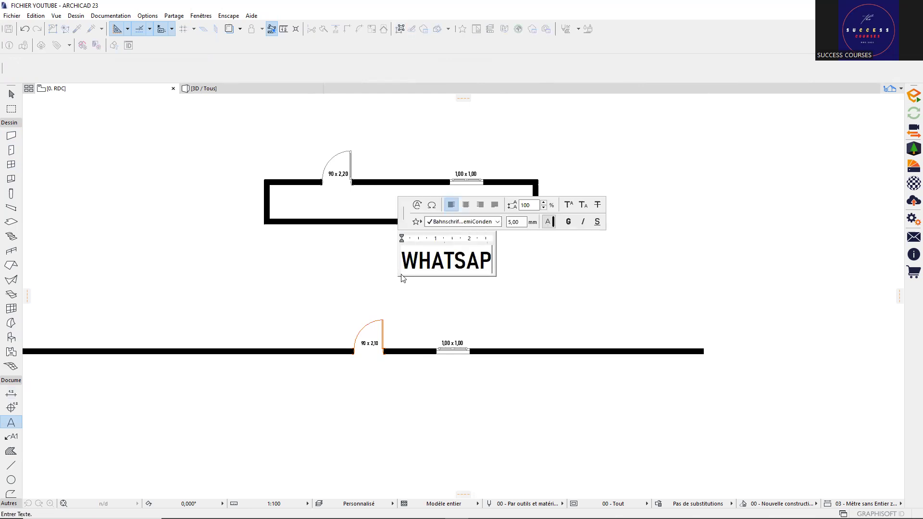
{"action": "type", "text": "P"}
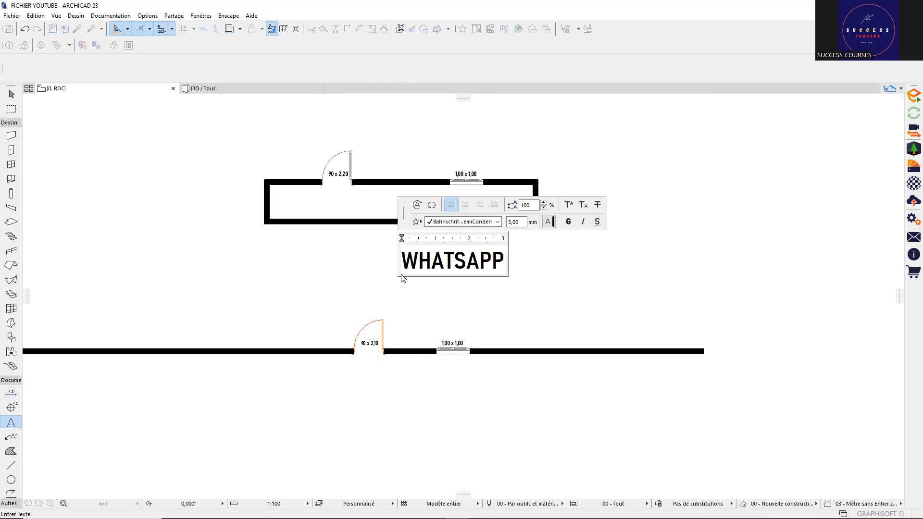
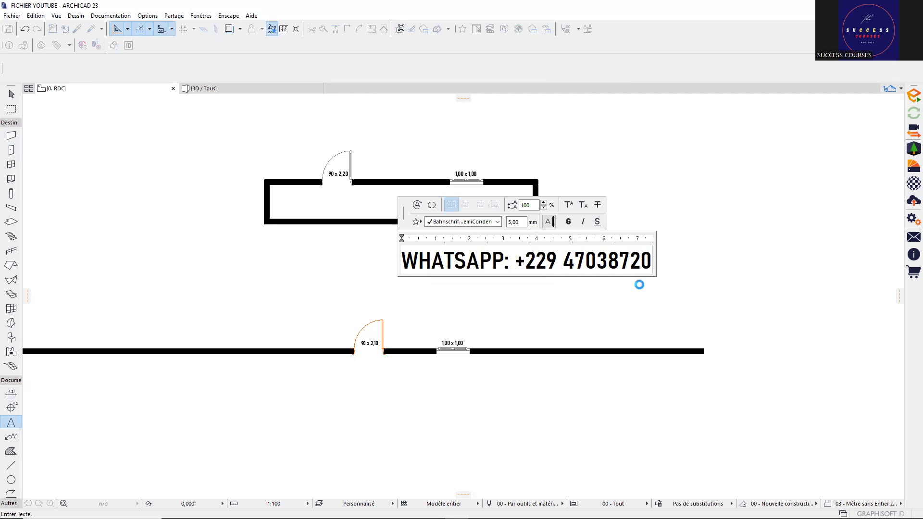
{"action": "left_click", "coordinate": [524, 288]}
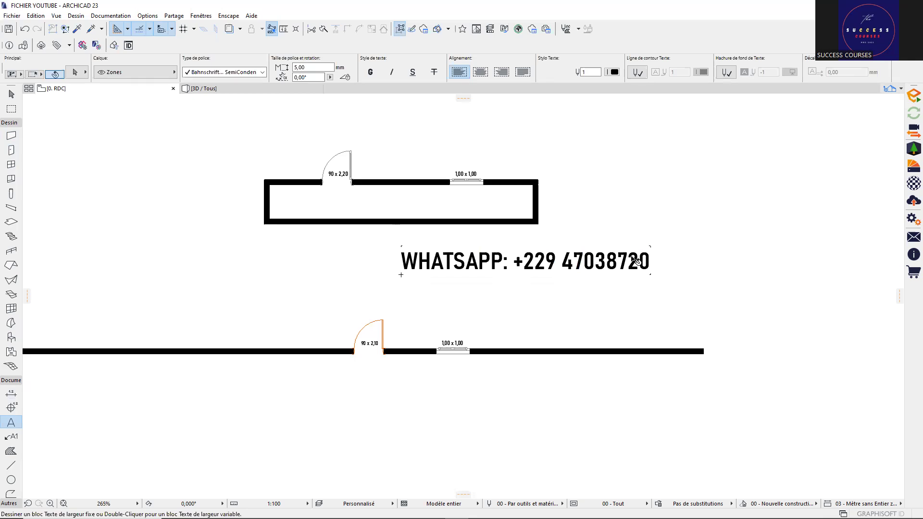
Step: Place a copy of the WHATSAPP label just below the original
{"action": "left_click", "coordinate": [650, 251]}
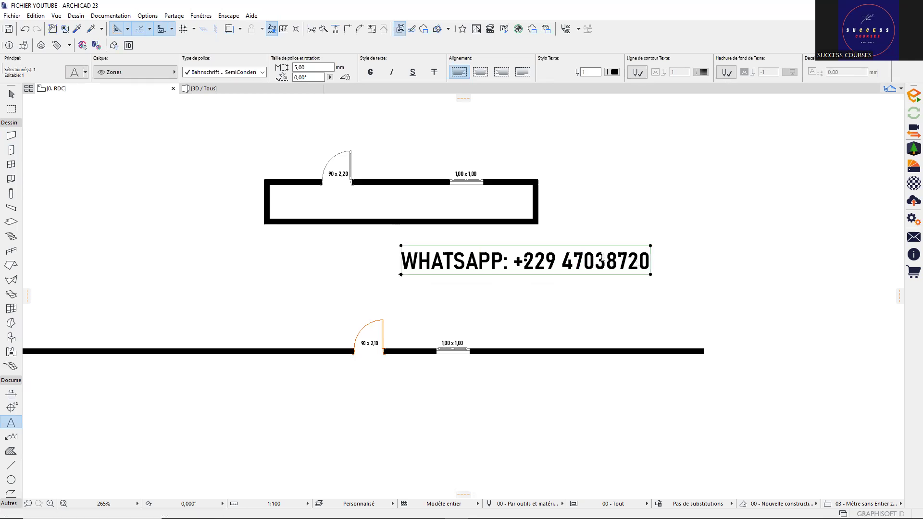
{"action": "key", "text": "ctrl+shift+d"}
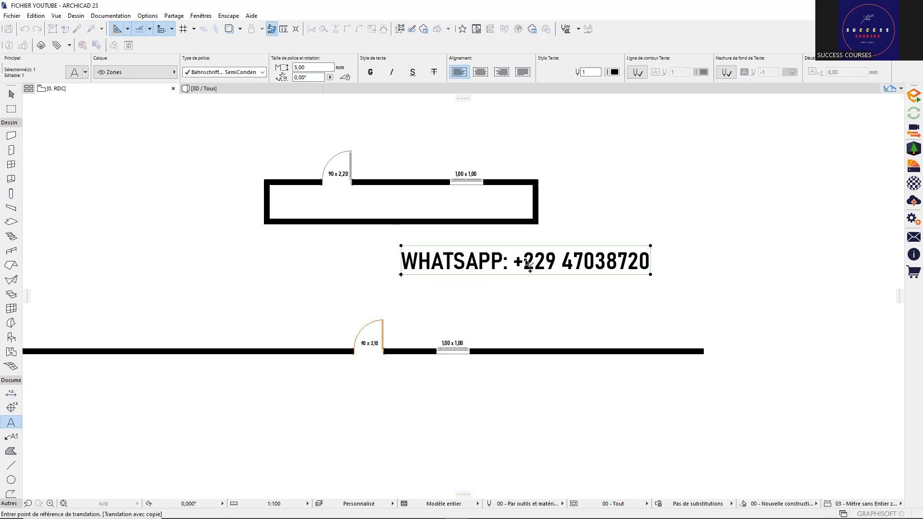
{"action": "left_click", "coordinate": [563, 261]}
{"action": "left_click", "coordinate": [565, 298]}
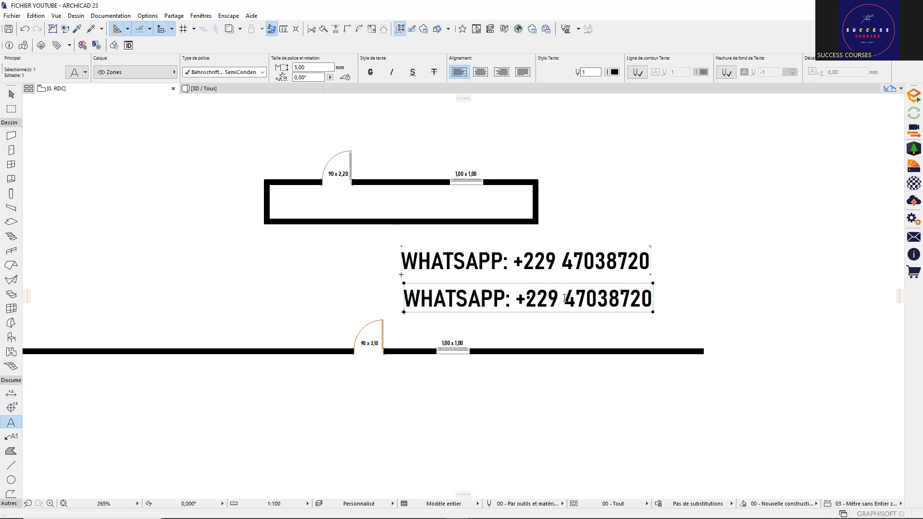
Step: Lengthen the copied label's phone number by two extra digits
{"action": "double_click", "coordinate": [565, 298]}
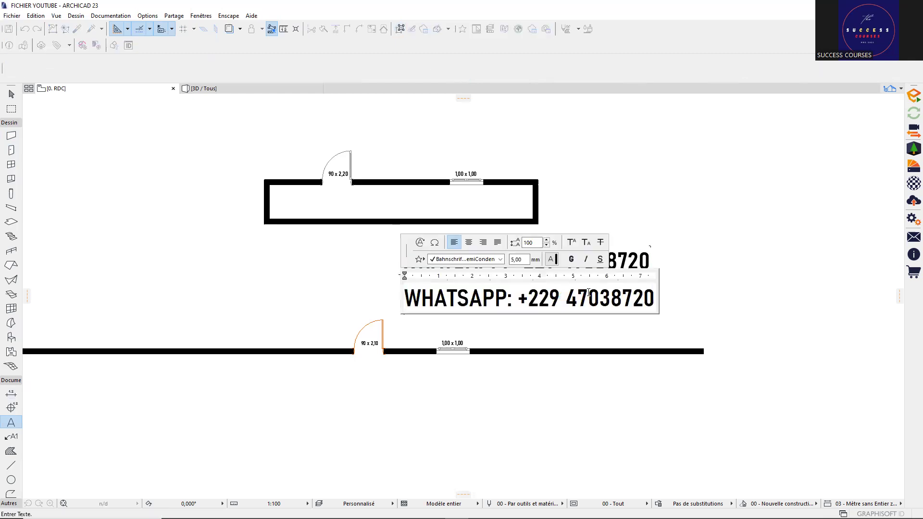
{"action": "type", "text": "0"}
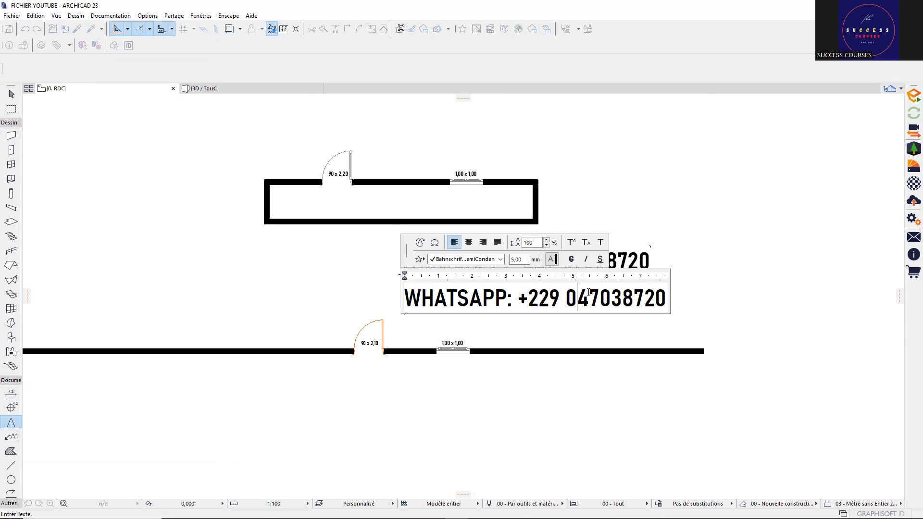
{"action": "type", "text": "1"}
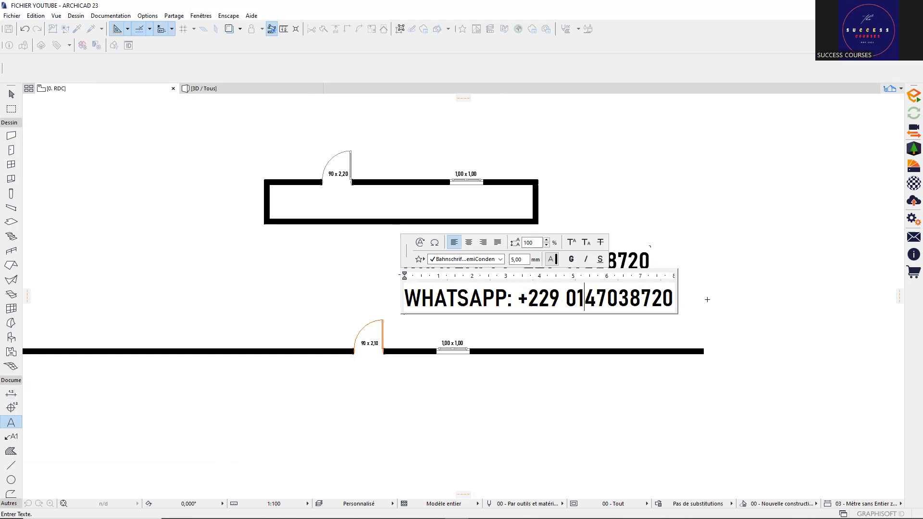
{"action": "left_click", "coordinate": [483, 318]}
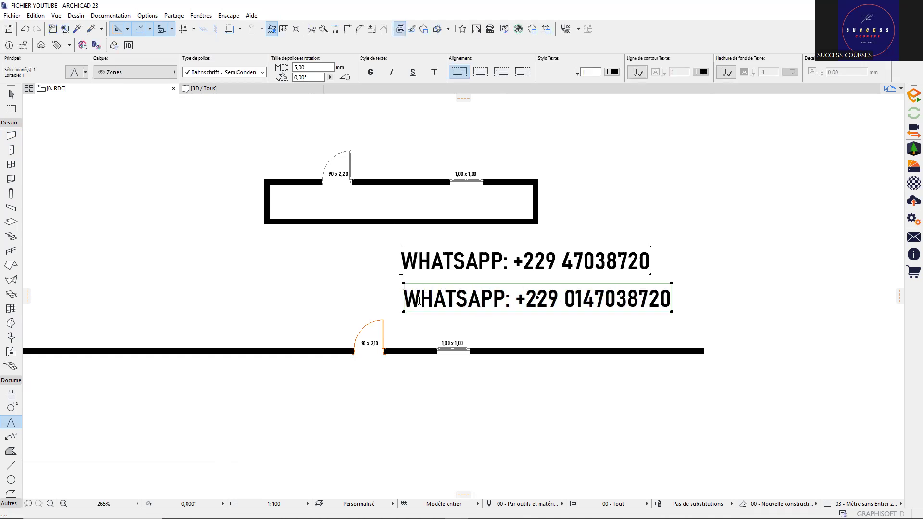
{"action": "scroll", "coordinate": [419, 301], "scroll_direction": "down", "scroll_amount": 1}
{"action": "scroll", "coordinate": [419, 301], "scroll_direction": "down", "scroll_amount": 1}
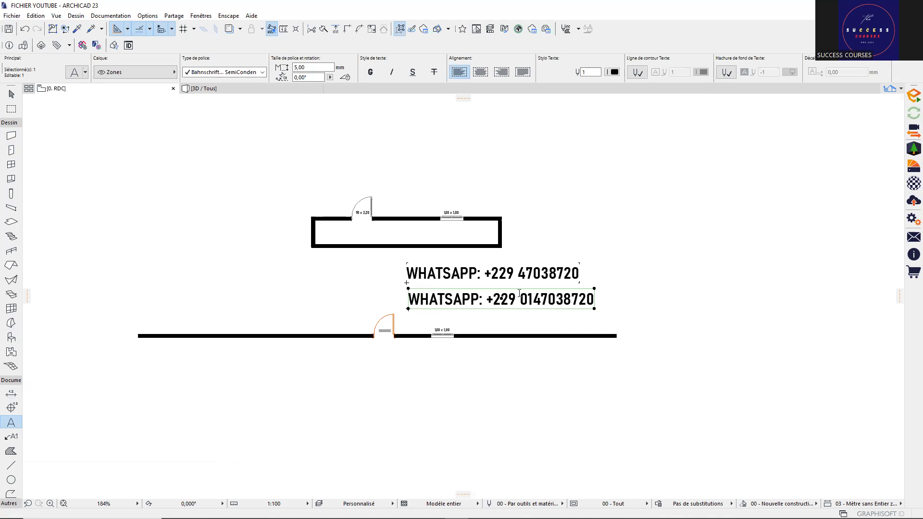
{"action": "key", "text": "Escape"}
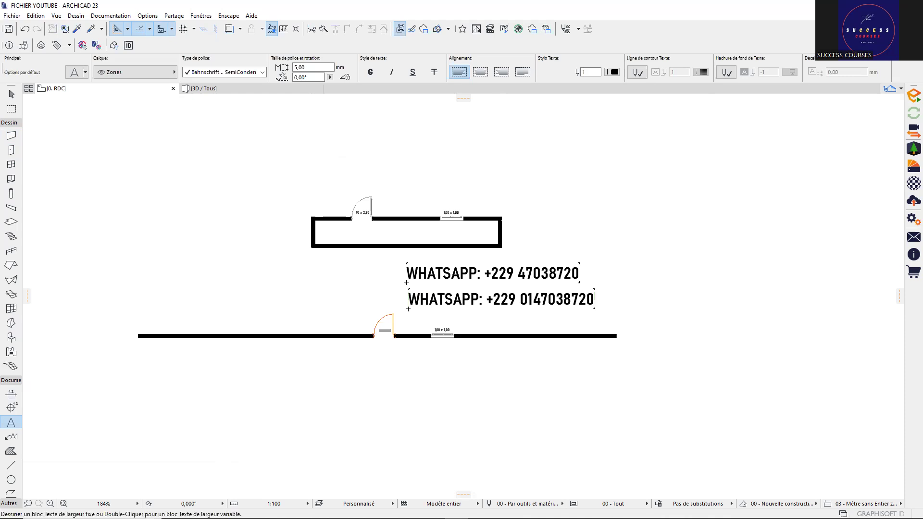